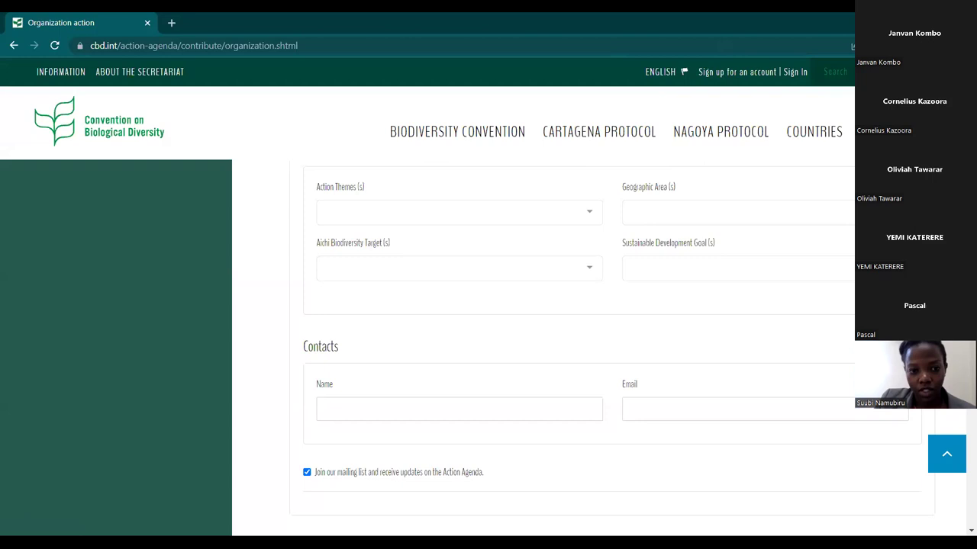
# Enter ECOTRUST Uganda as the lead organization and ecotrust.or.ug as its website.
pyautogui.scroll(9, 616, 180)
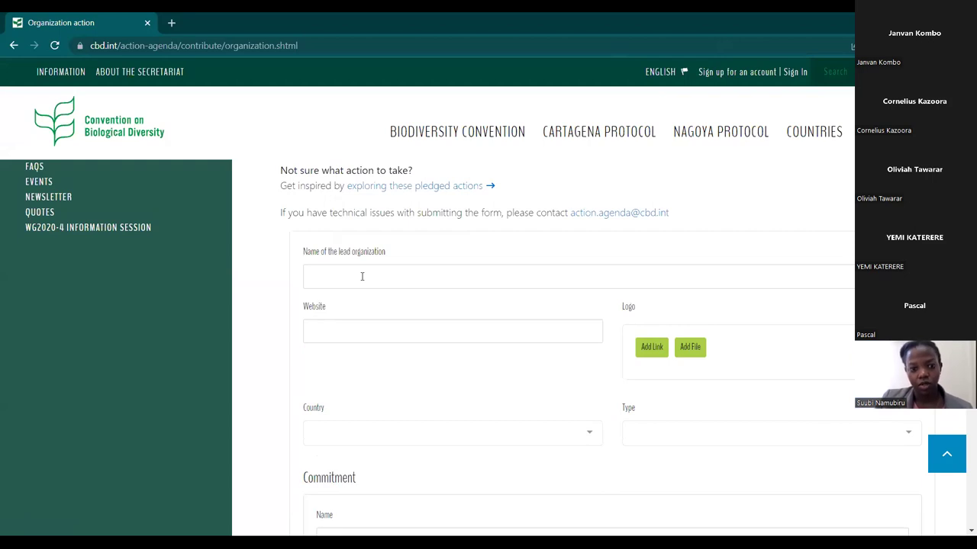
pyautogui.click(362, 276)
pyautogui.write('ECOTRUST Uganda')
pyautogui.click(349, 331)
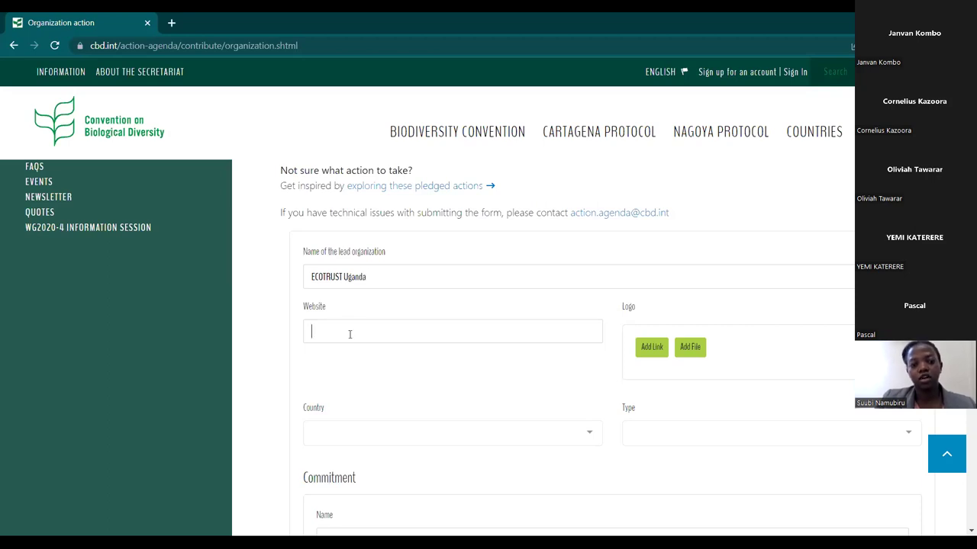
pyautogui.write('ec')
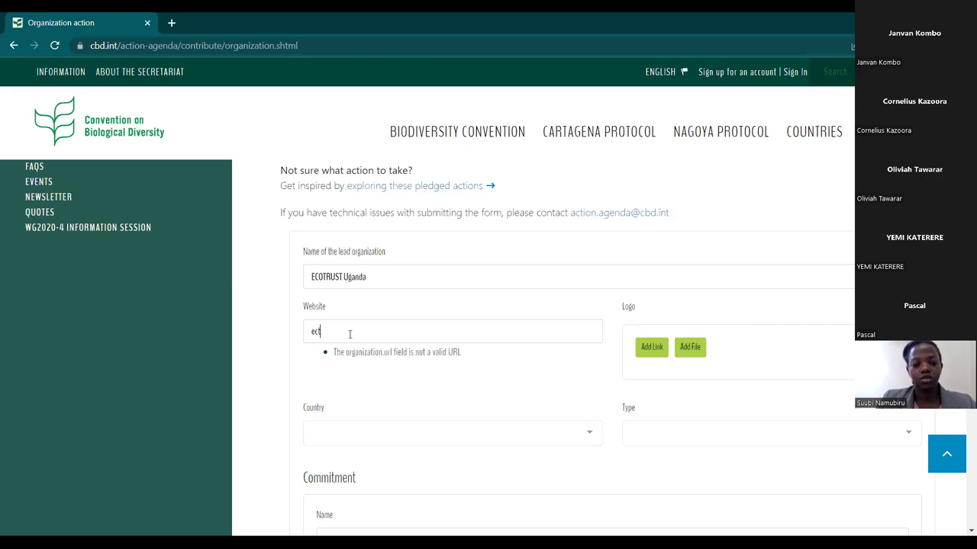
pyautogui.write('otru')
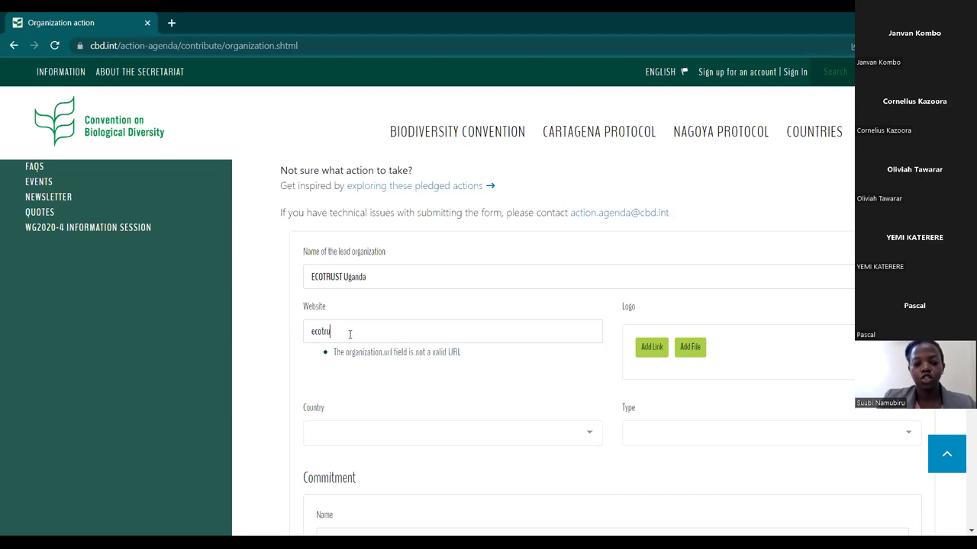
pyautogui.write('st.o')
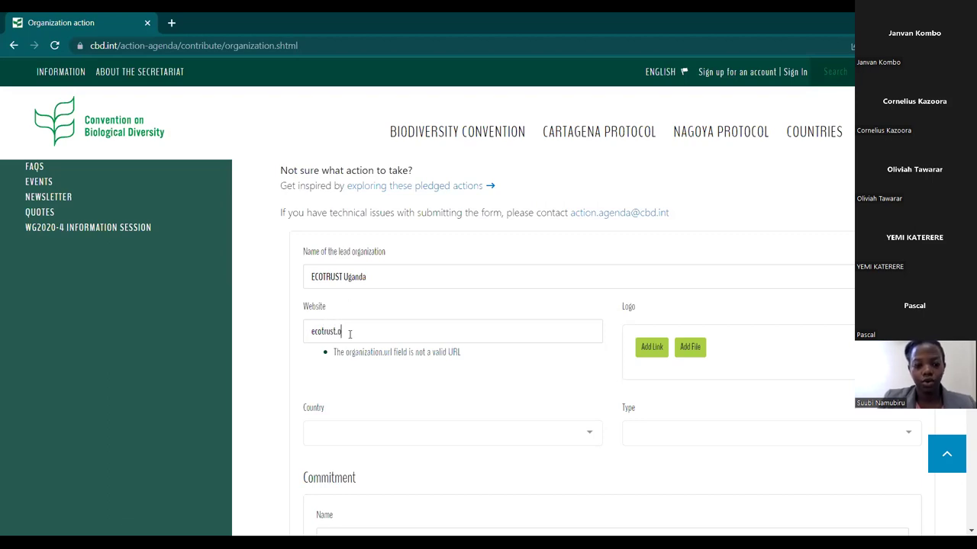
pyautogui.write('r.ug')
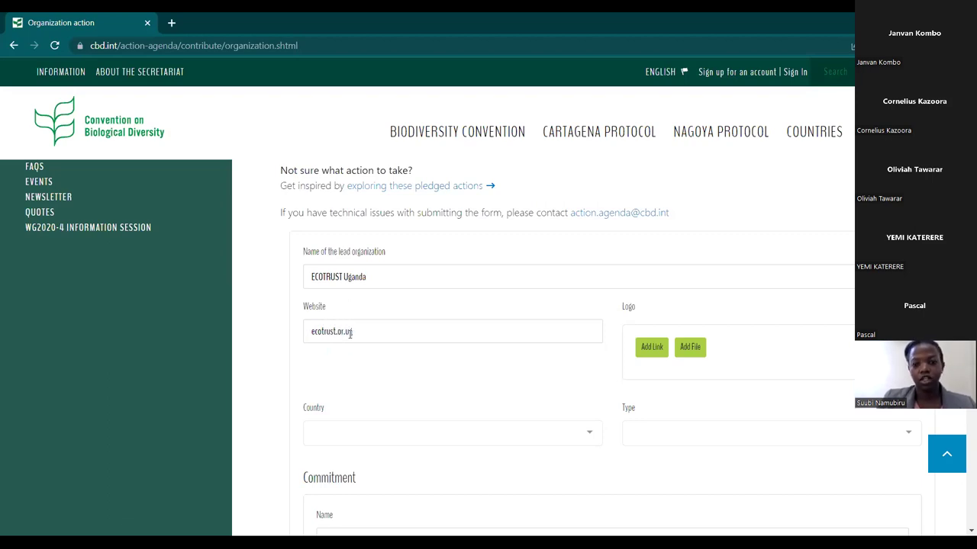
# Upload the ECOTRUST logo image from This PC > Downloads as the organization logo.
pyautogui.click(689, 348)
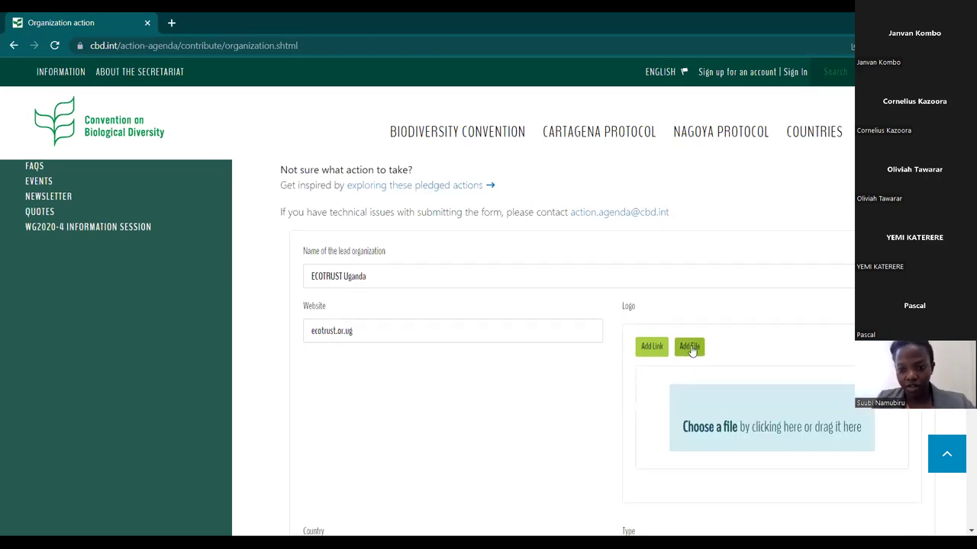
pyautogui.scroll(-1, 690, 351)
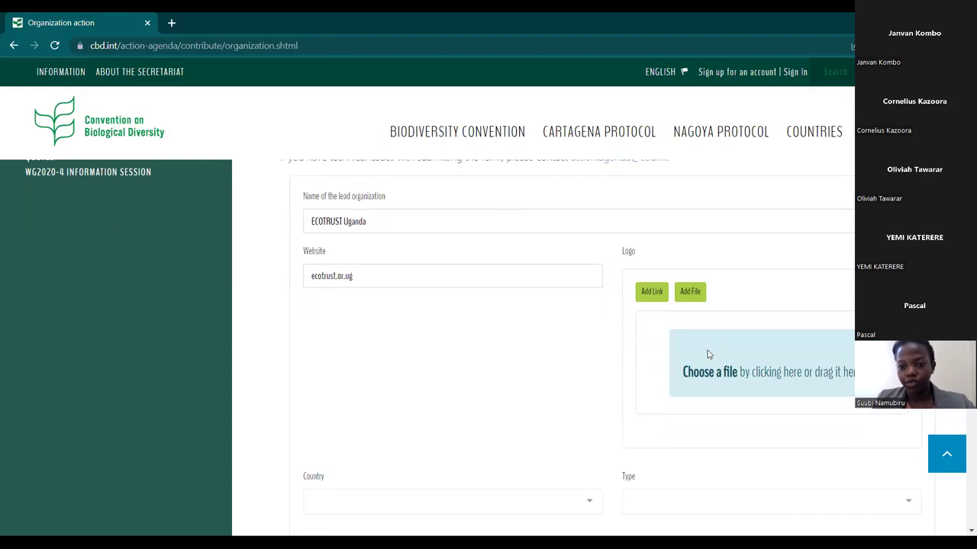
pyautogui.click(707, 354)
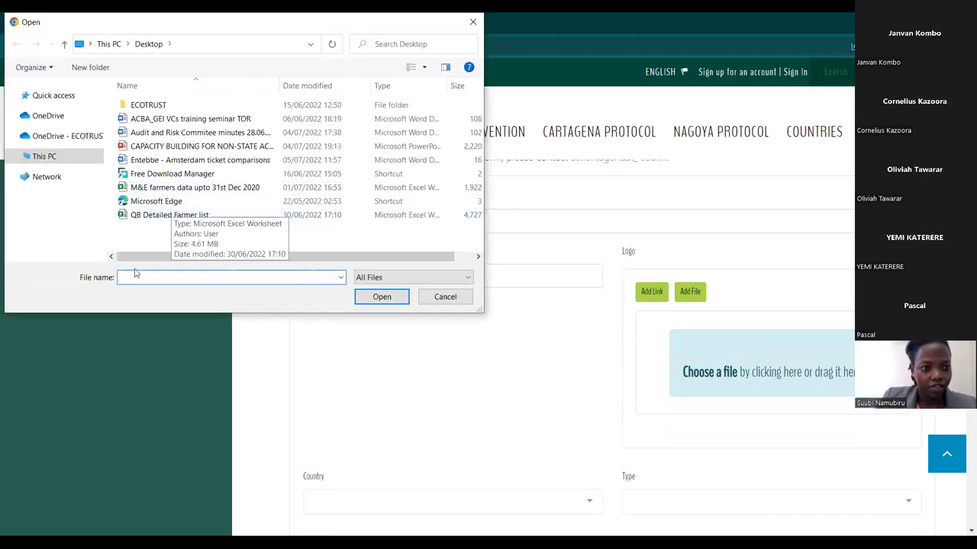
pyautogui.click(64, 158)
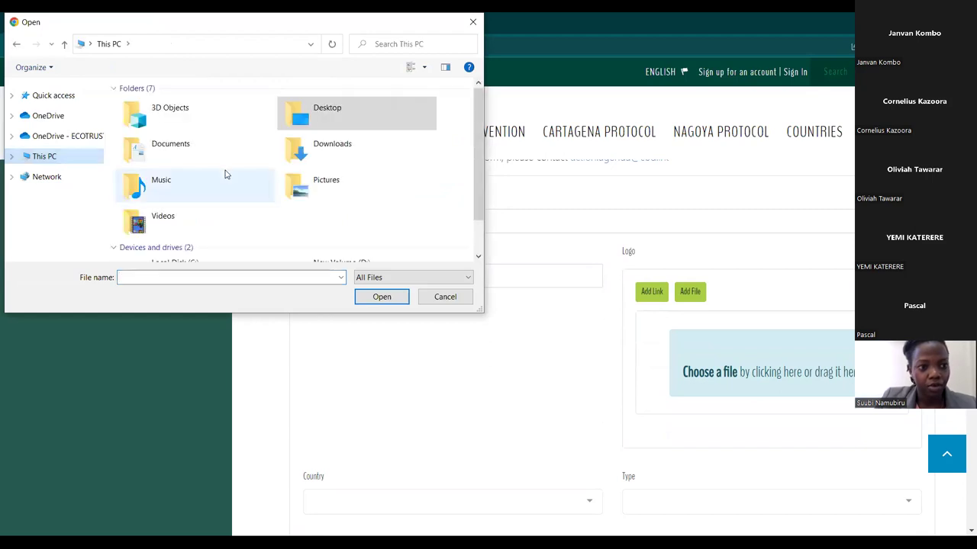
pyautogui.click(354, 155)
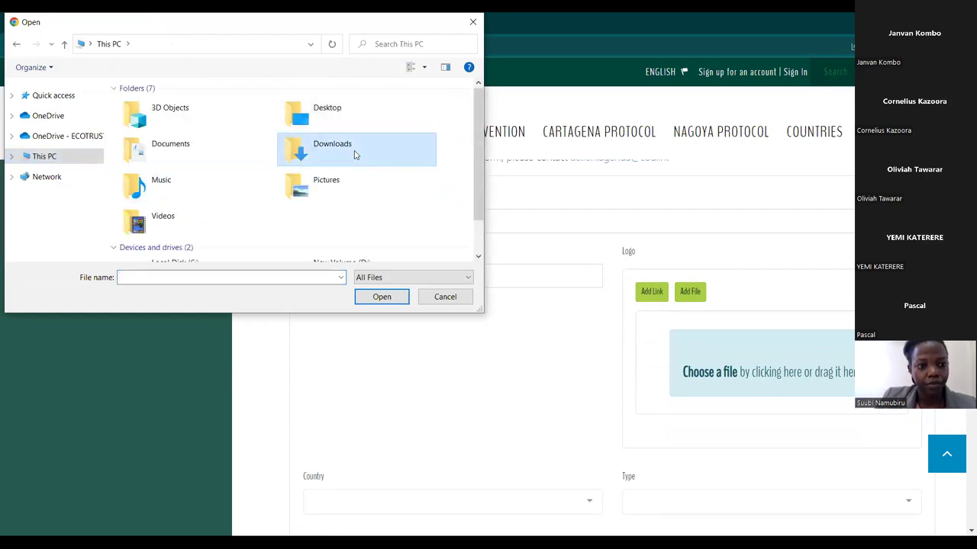
pyautogui.press('Return')
pyautogui.click(381, 297)
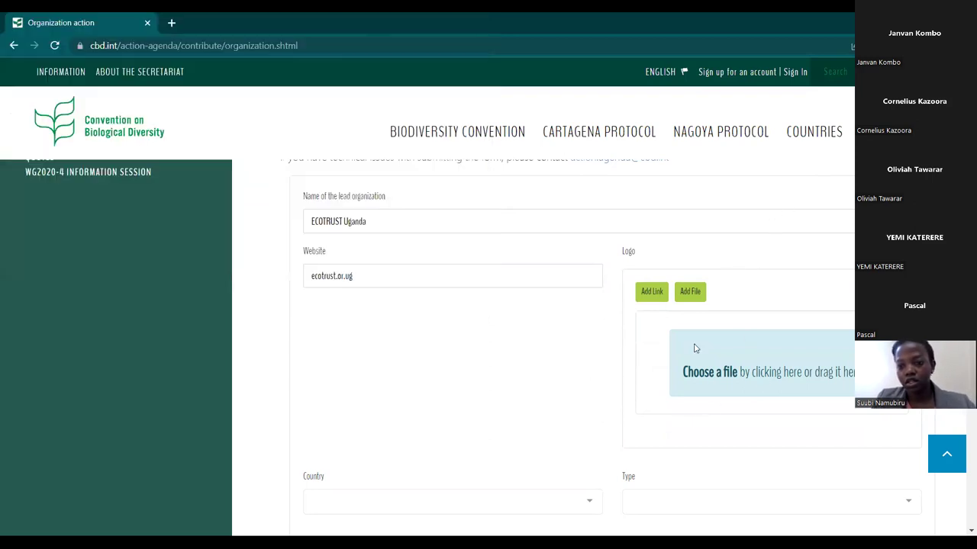
pyautogui.scroll(-1, 687, 349)
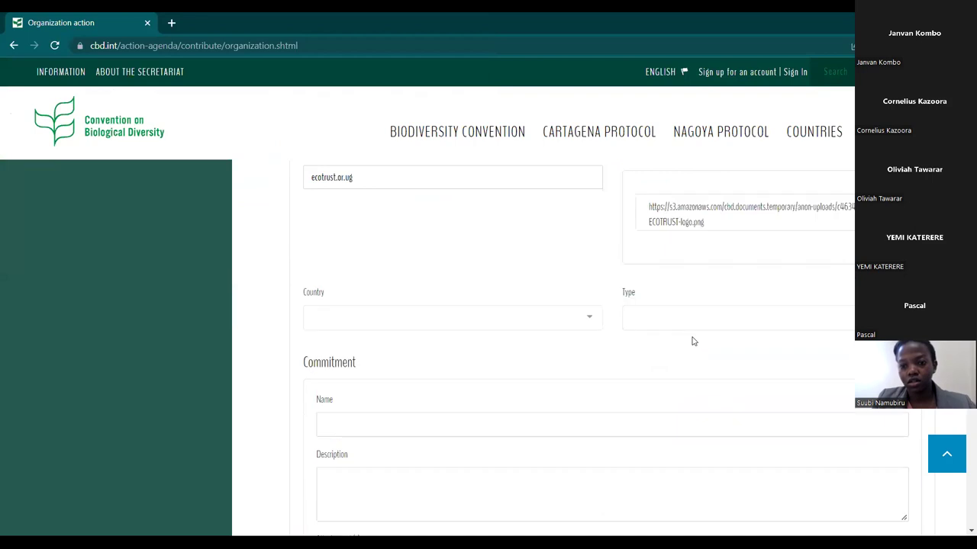
# Select Uganda from the Country dropdown.
pyautogui.click(593, 327)
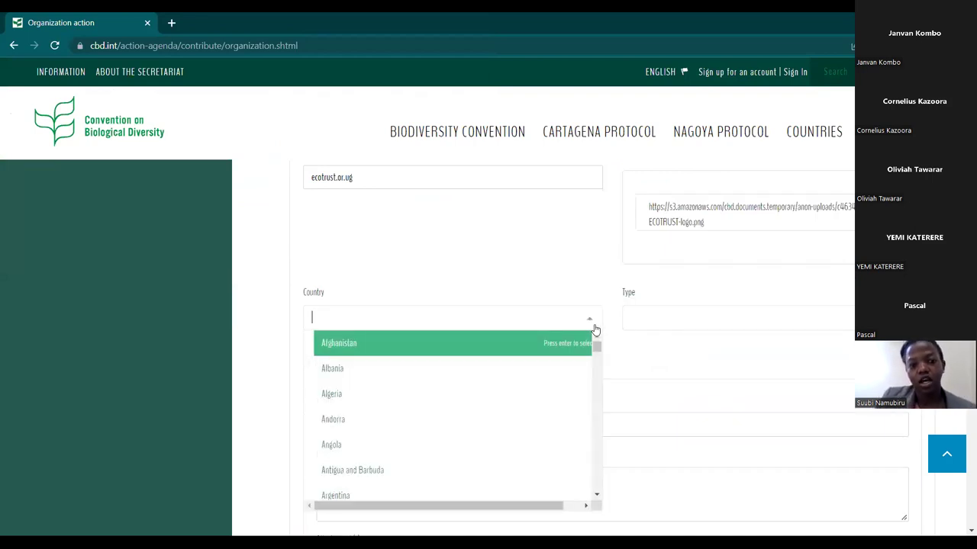
pyautogui.scroll(-12, 500, 424)
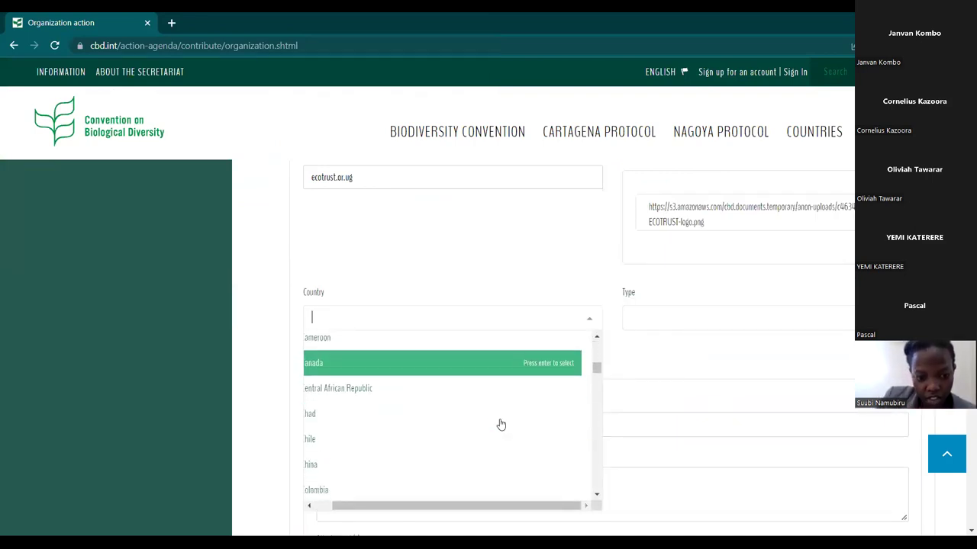
pyautogui.scroll(-12, 501, 424)
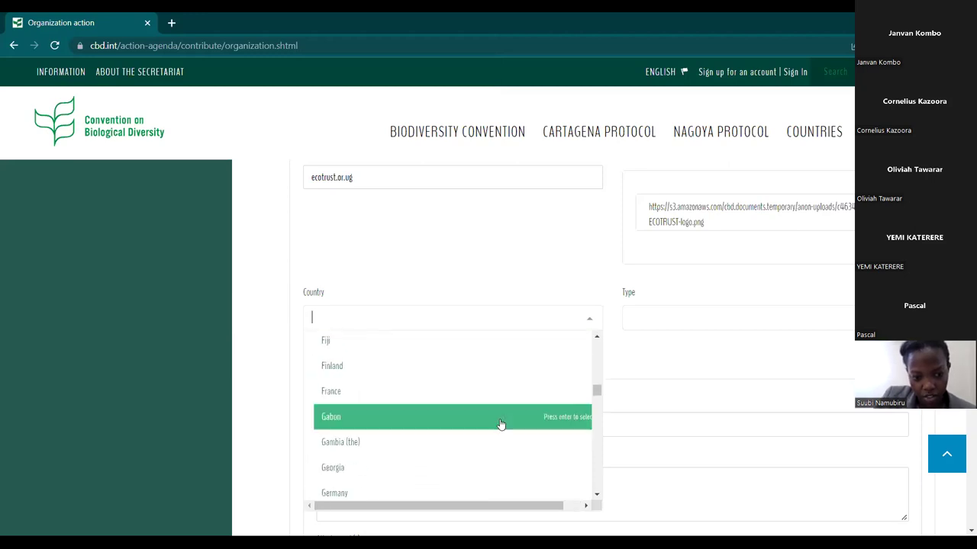
pyautogui.scroll(-12, 501, 424)
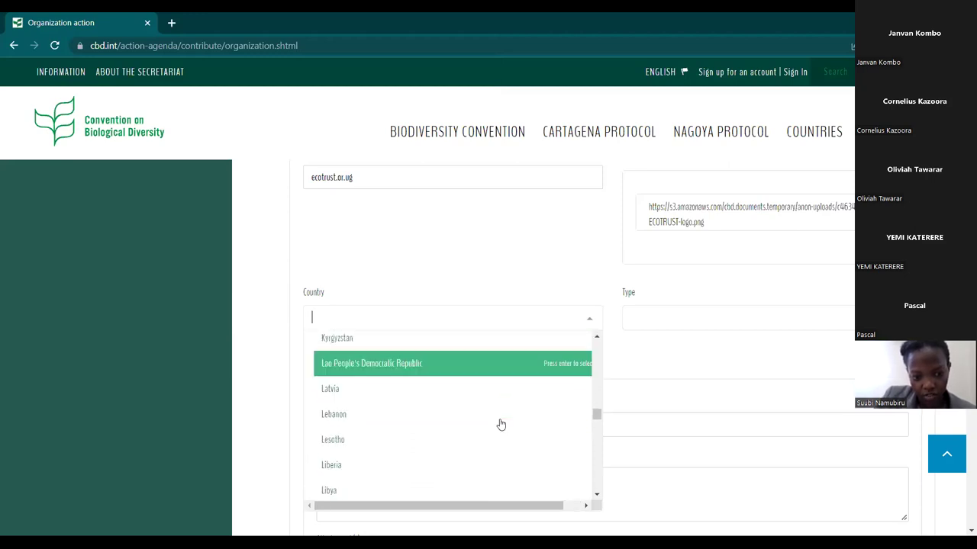
pyautogui.scroll(-12, 501, 424)
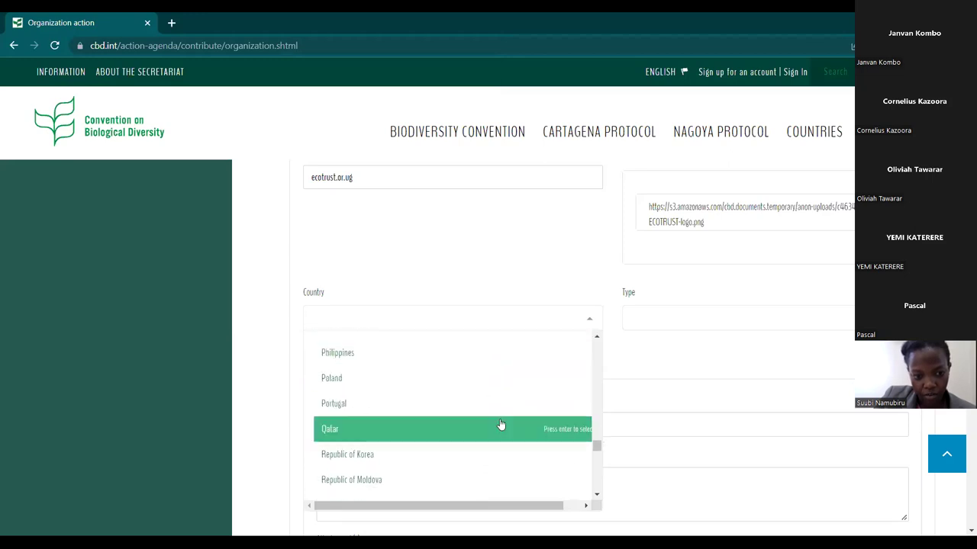
pyautogui.scroll(-12, 500, 424)
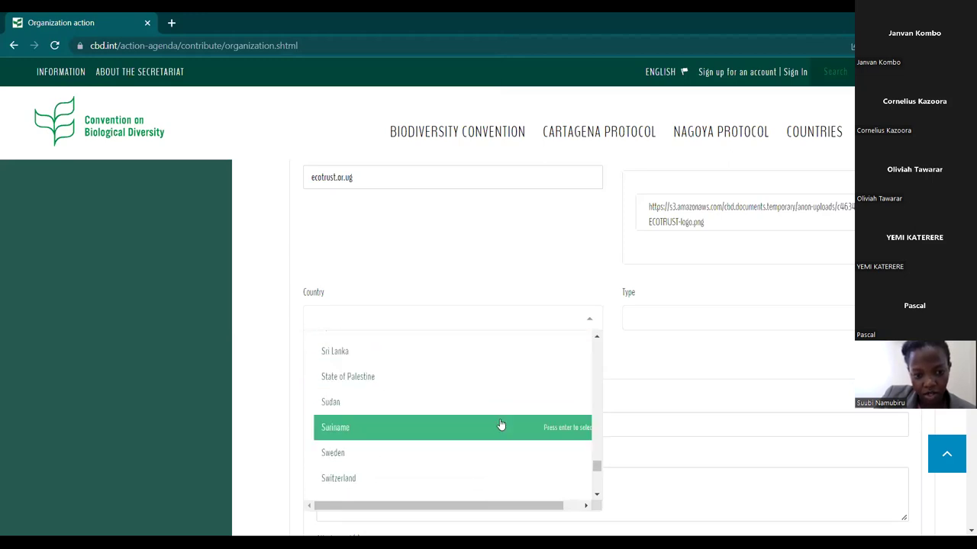
pyautogui.scroll(-5, 500, 424)
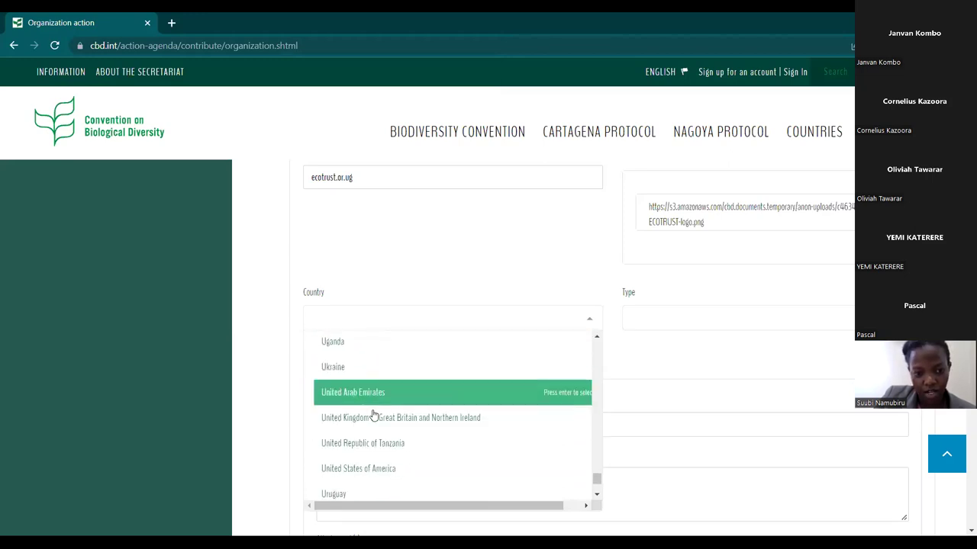
pyautogui.click(408, 348)
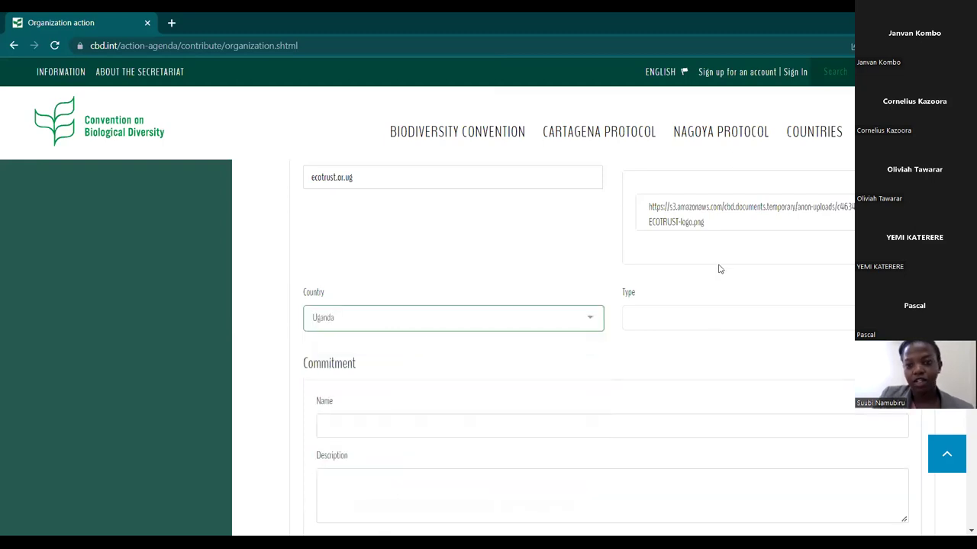
# Set the organization type to Non-governmental organization (NGO).
pyautogui.click(708, 321)
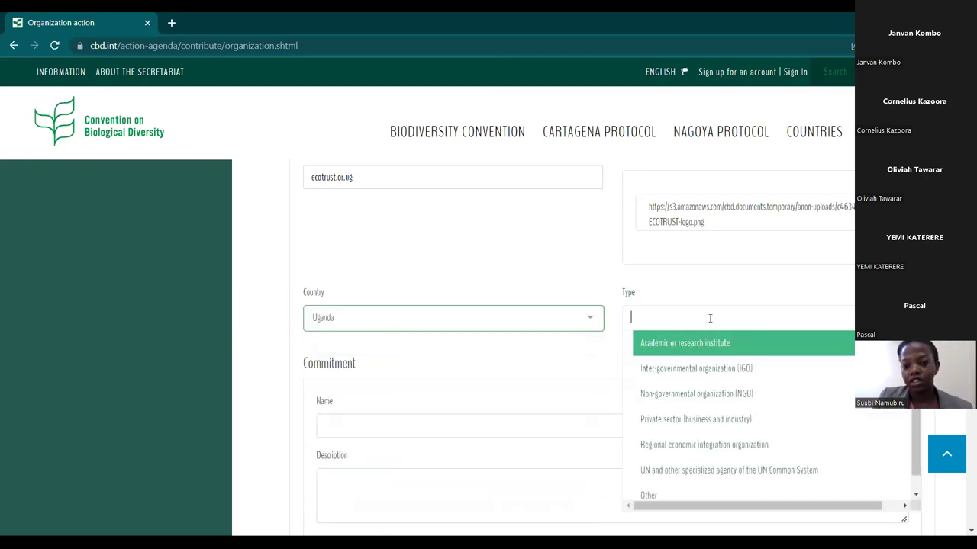
pyautogui.click(656, 399)
pyautogui.scroll(-2, 443, 343)
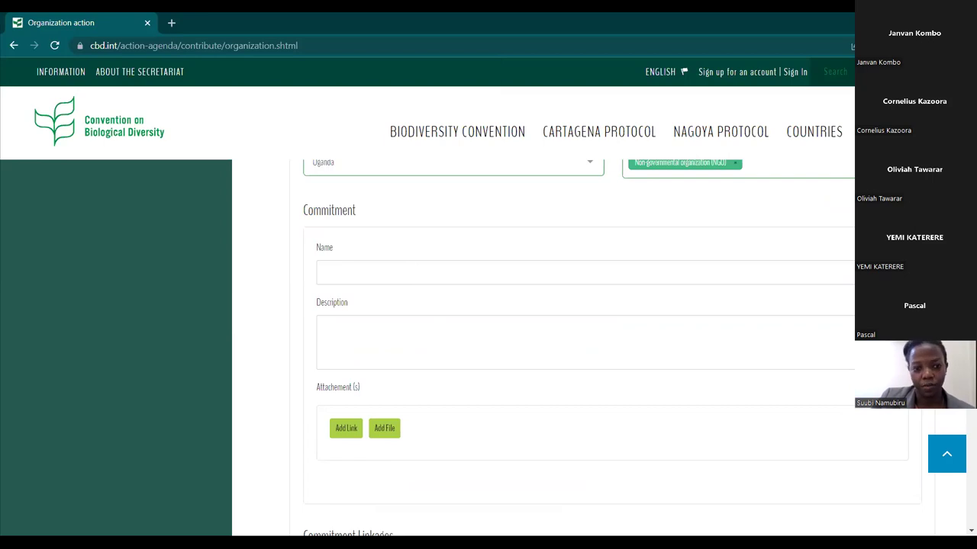
# Paste the prepared US$100 million forestry commitment statement into the commitment name.
pyautogui.click(452, 277)
pyautogui.hotkey('ctrl', 'v')
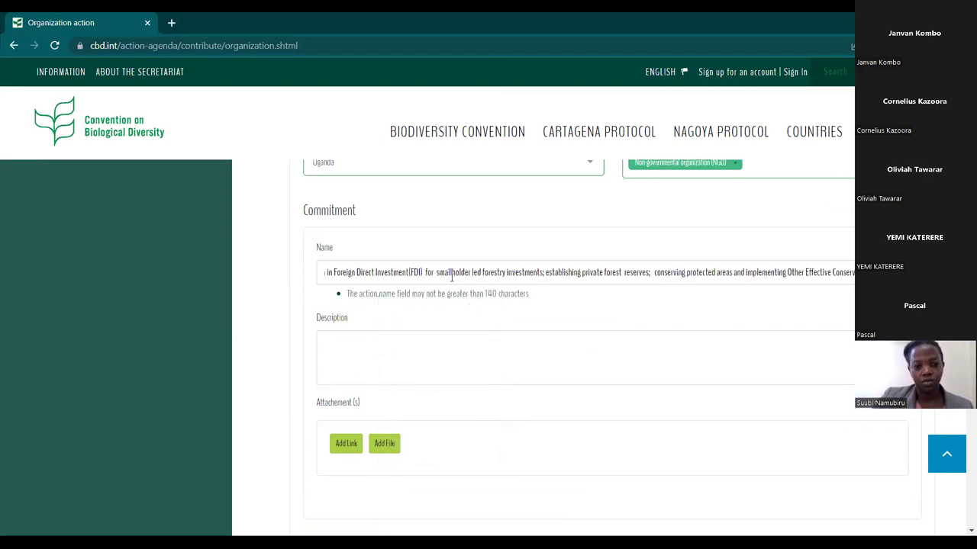
pyautogui.press('Home')
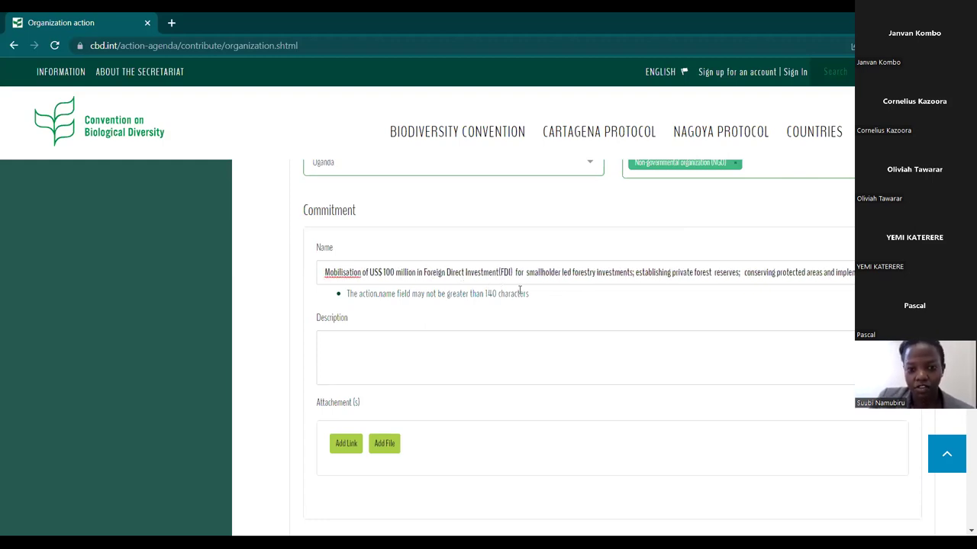
# Paste the prepared commitment text into the Description box.
pyautogui.click(405, 381)
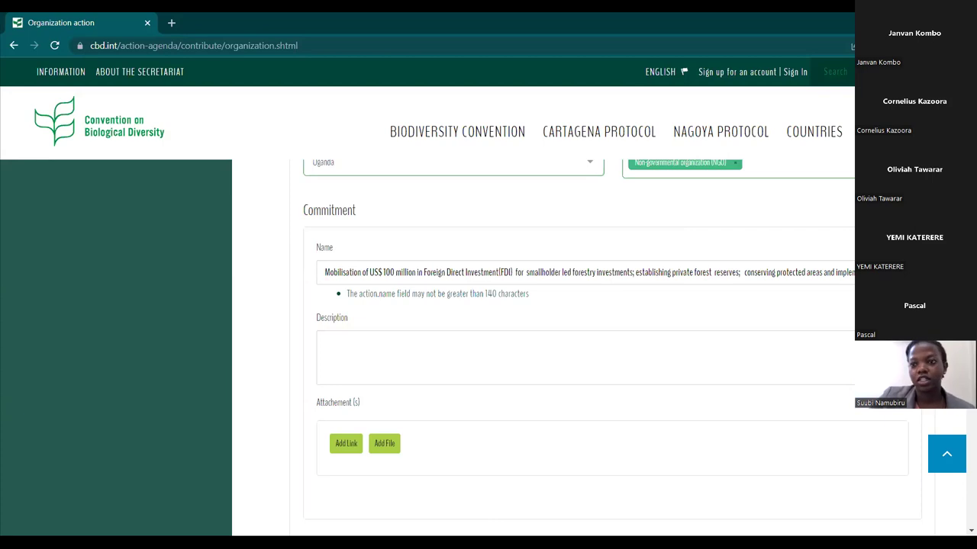
pyautogui.click(381, 351)
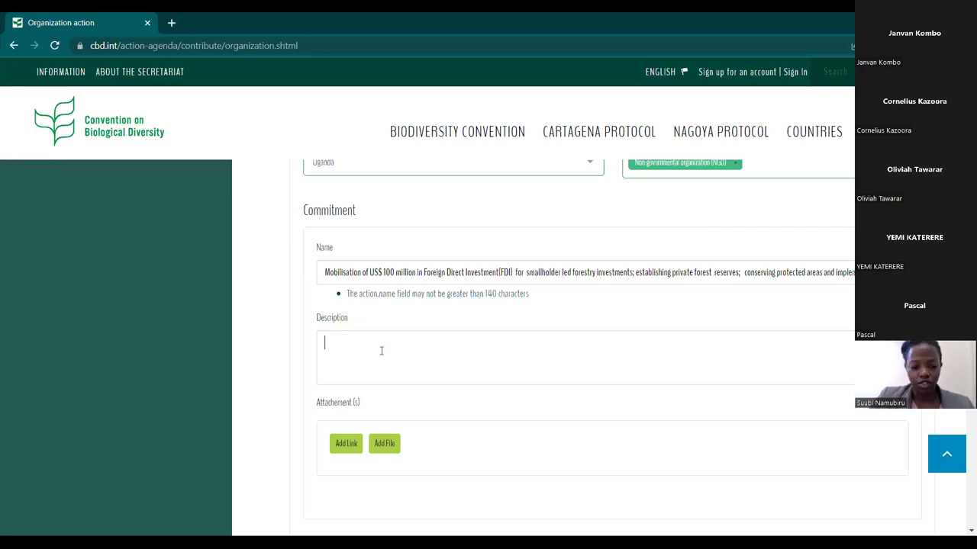
pyautogui.hotkey('ctrl', 'v')
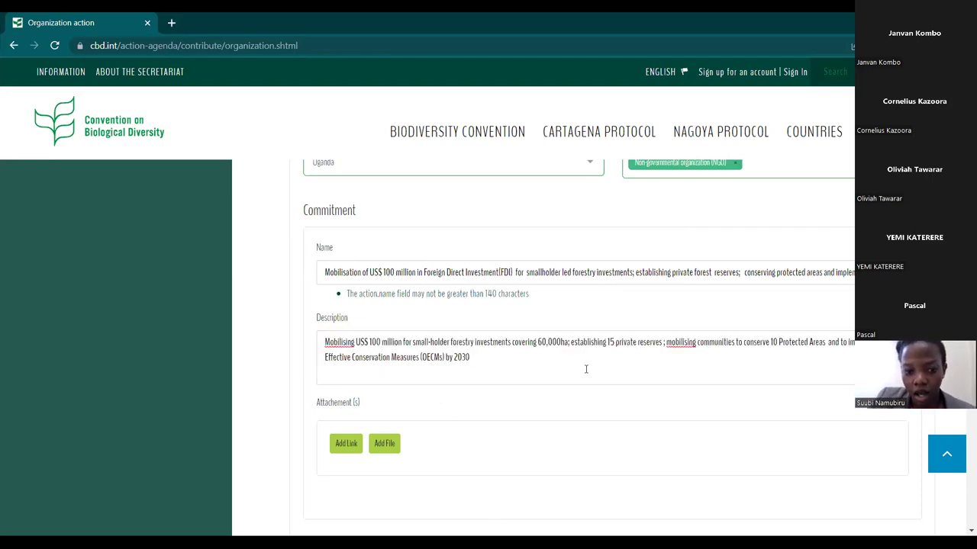
pyautogui.scroll(-1, 585, 370)
pyautogui.scroll(-1, 429, 401)
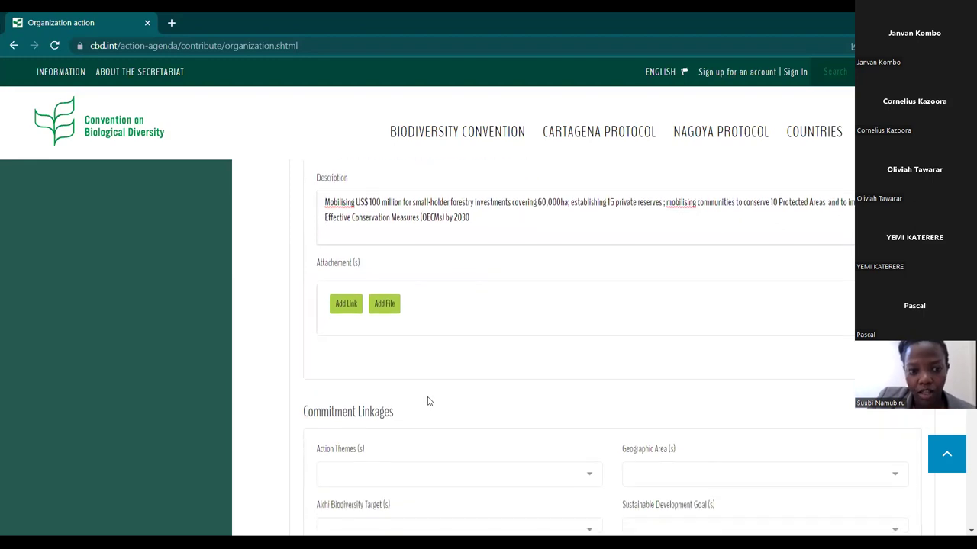
pyautogui.scroll(1, 484, 249)
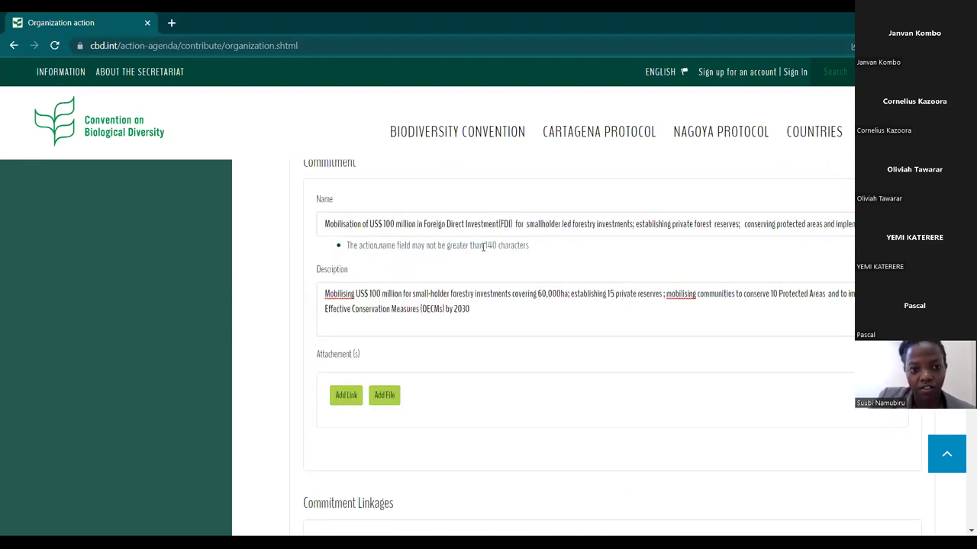
pyautogui.scroll(3, 483, 247)
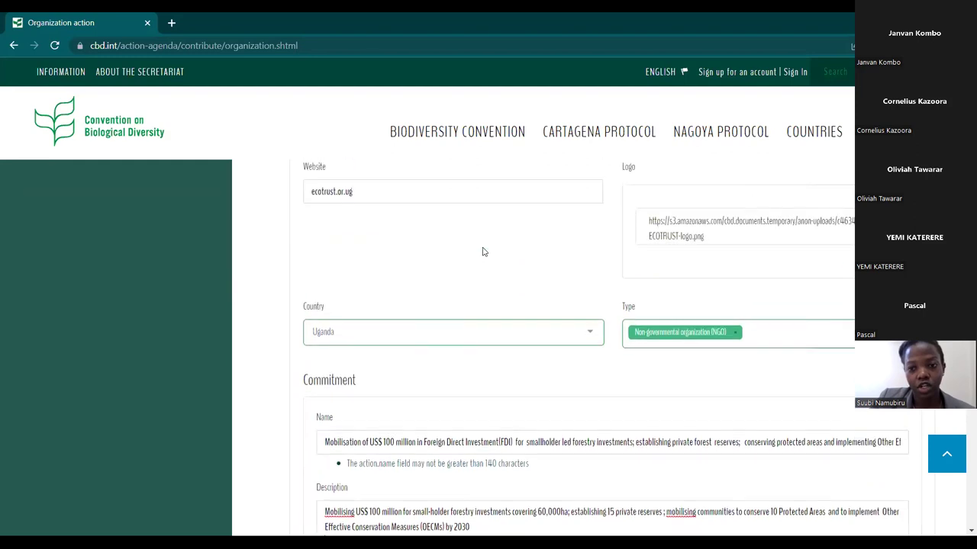
pyautogui.scroll(-4, 482, 251)
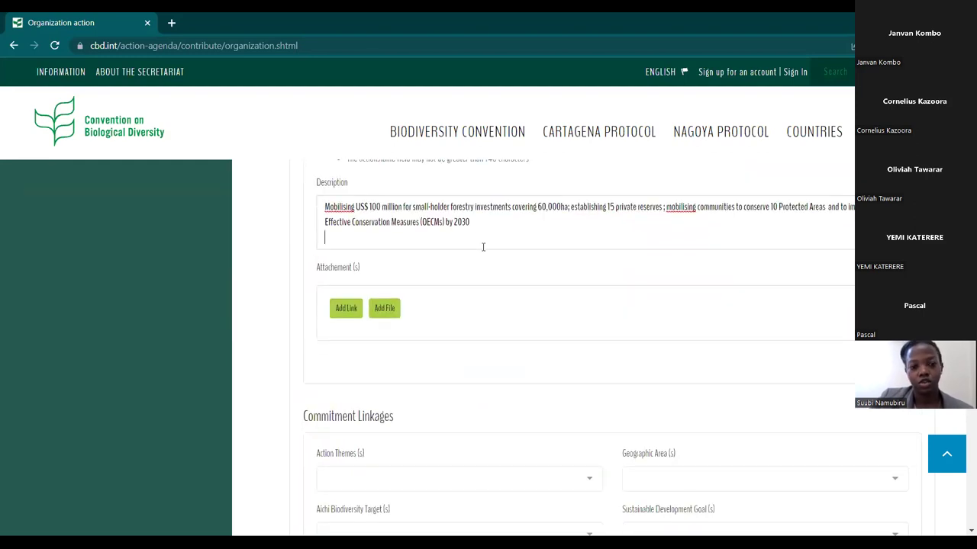
pyautogui.scroll(-1, 483, 248)
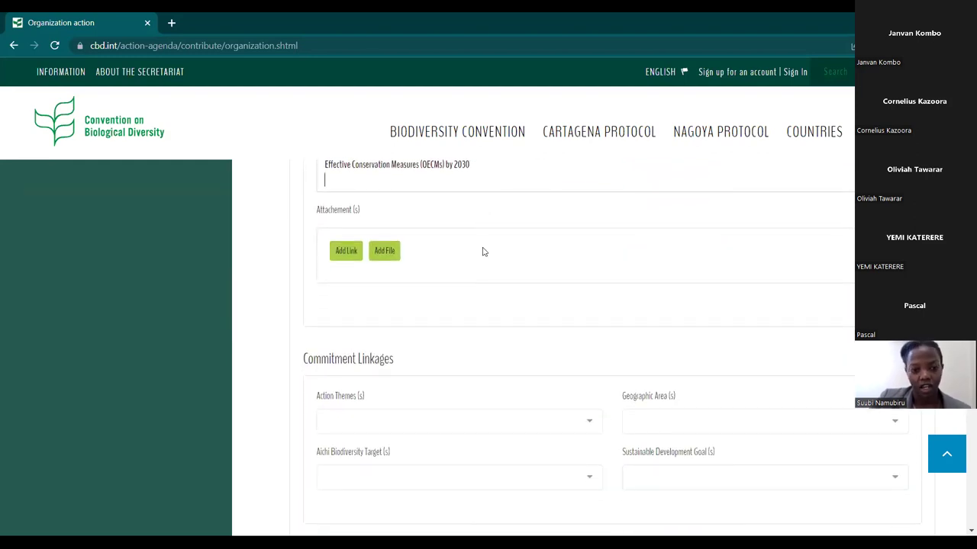
pyautogui.scroll(-2, 482, 251)
pyautogui.scroll(2, 482, 252)
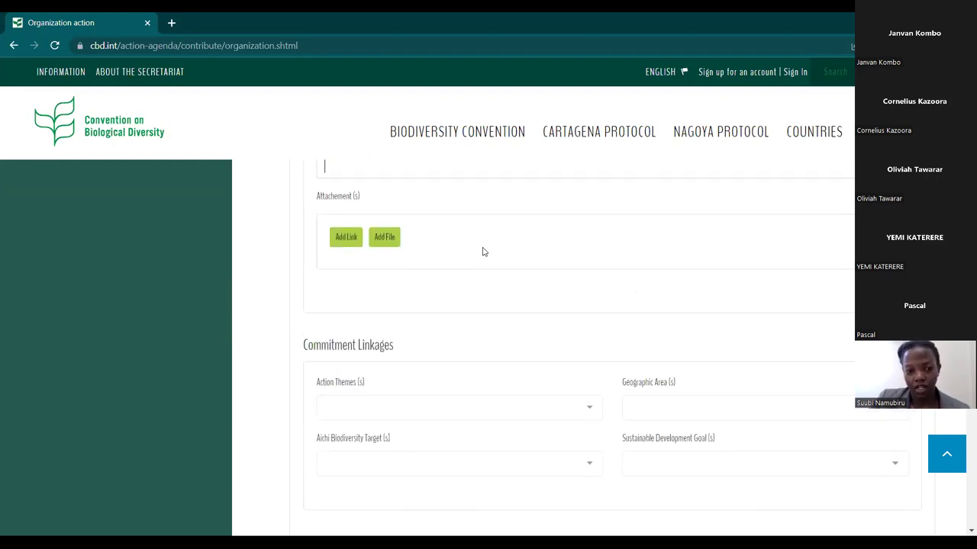
pyautogui.scroll(1, 482, 252)
pyautogui.scroll(-1, 482, 252)
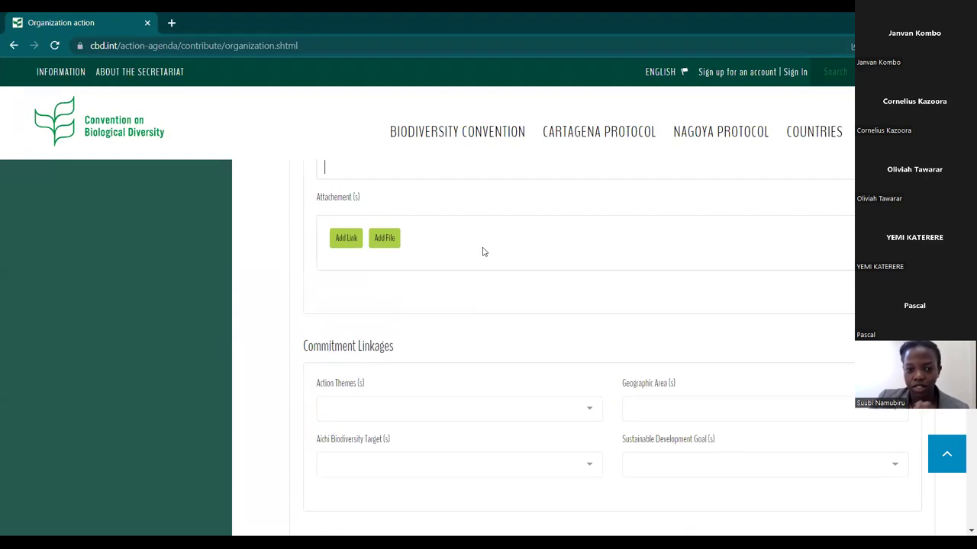
pyautogui.scroll(-1, 482, 252)
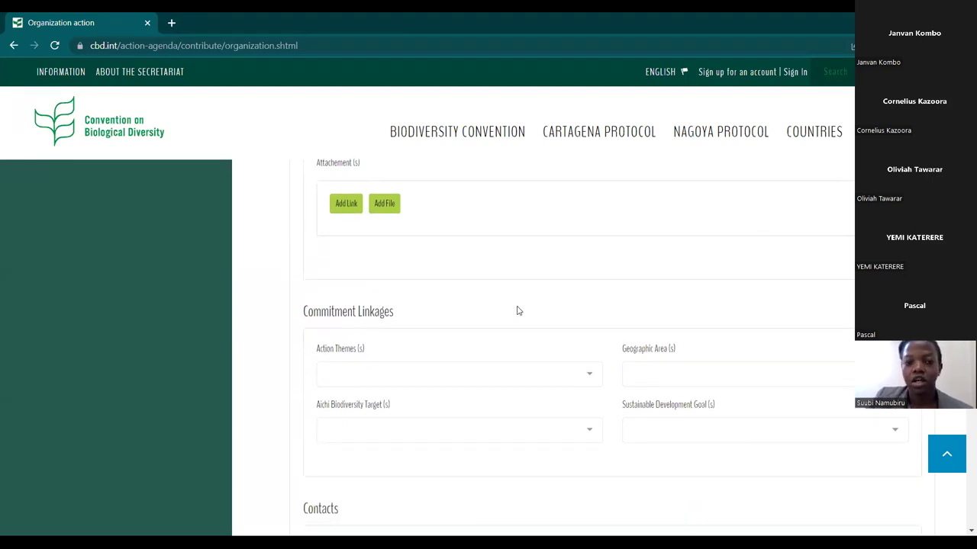
pyautogui.scroll(-2, 565, 267)
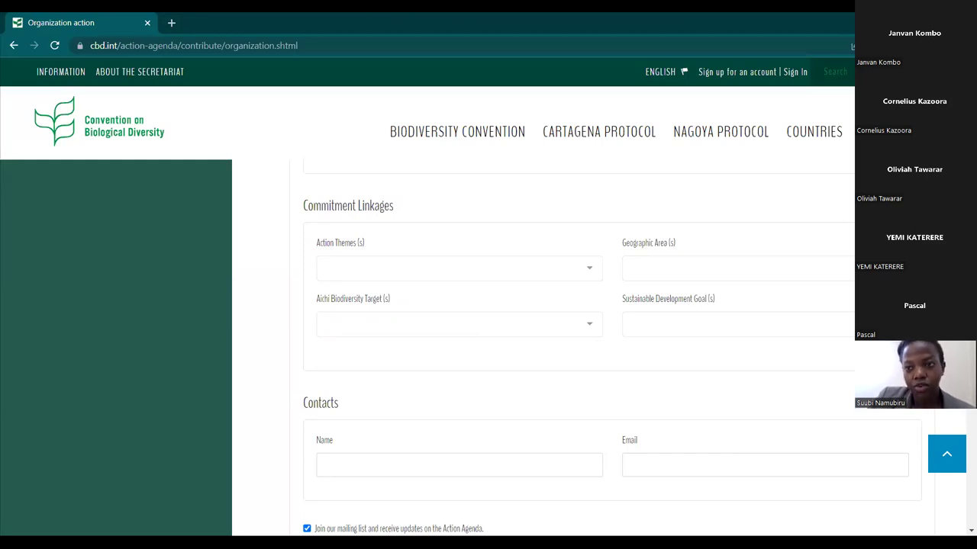
# Add Action Themes Climate change mitigation and adaptation, Conservation and restoration of land ecosystems, and Green finance.
pyautogui.click(592, 272)
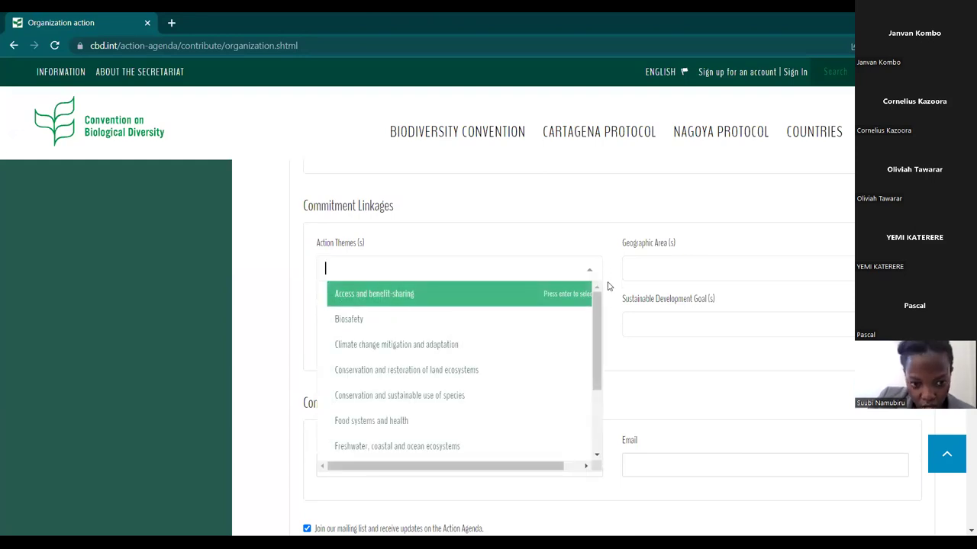
pyautogui.press('Down')
pyautogui.press('Down')
pyautogui.press('Down')
pyautogui.press('Down')
pyautogui.press('Down')
pyautogui.press('Down')
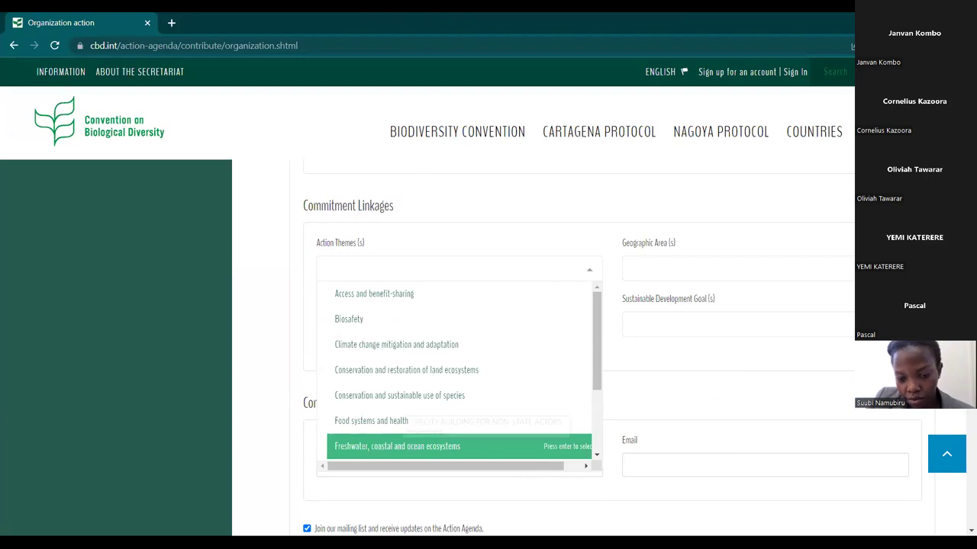
pyautogui.press('Escape')
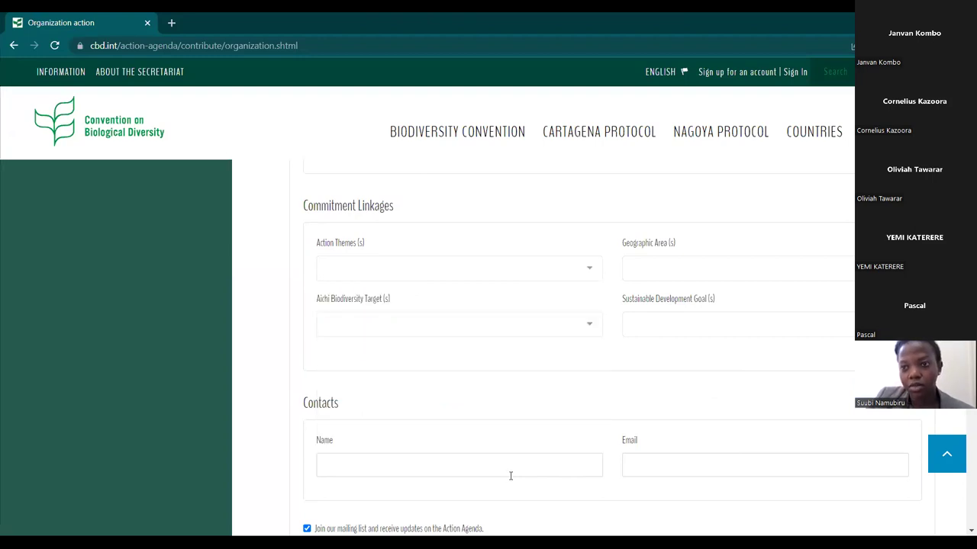
pyautogui.click(600, 277)
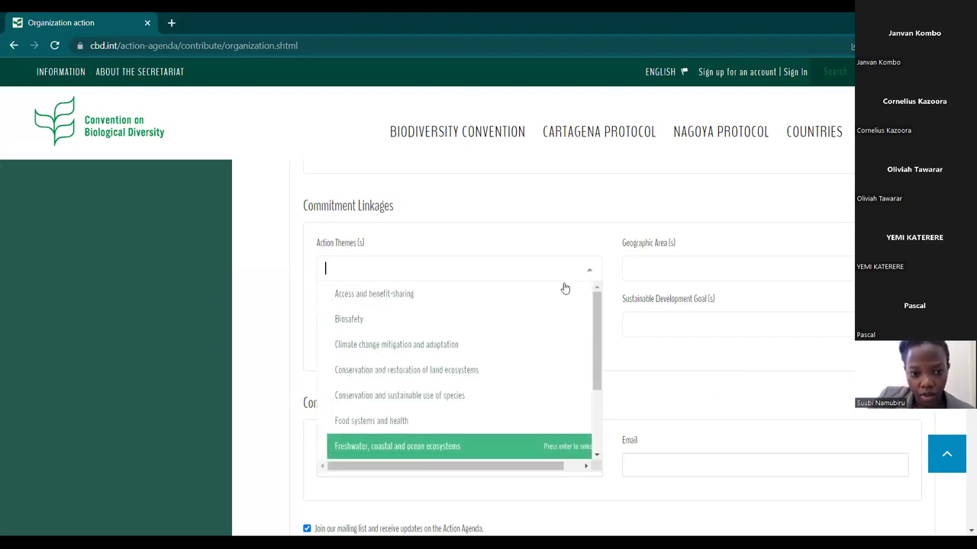
pyautogui.click(491, 353)
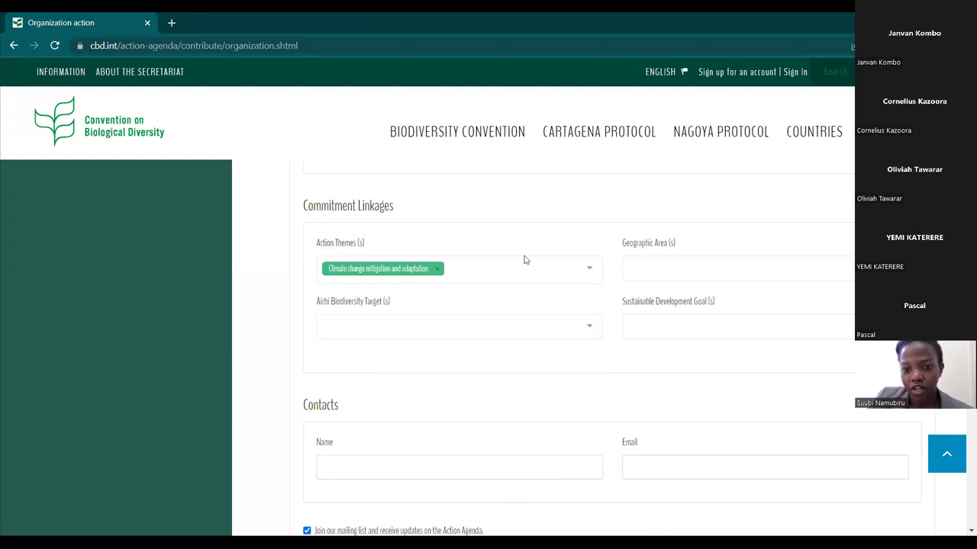
pyautogui.click(591, 275)
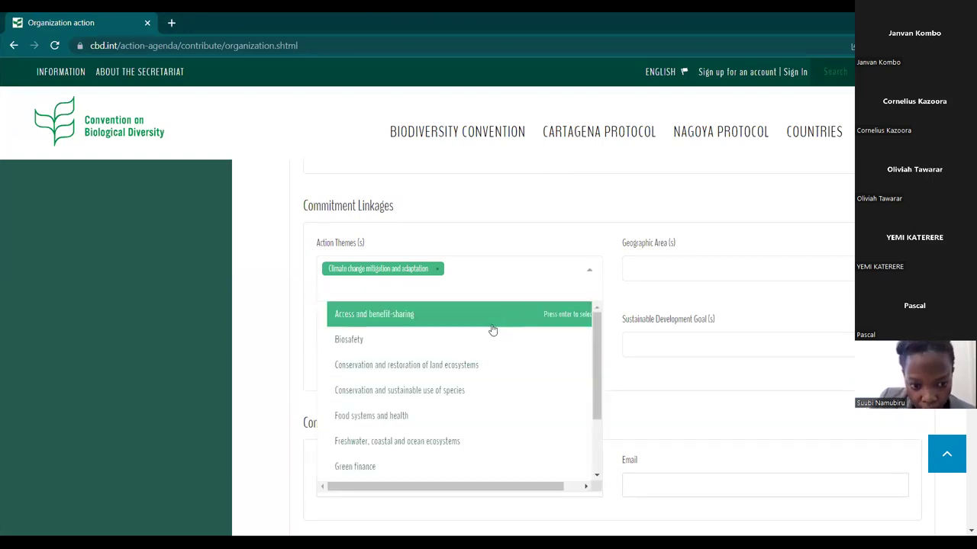
pyautogui.click(476, 367)
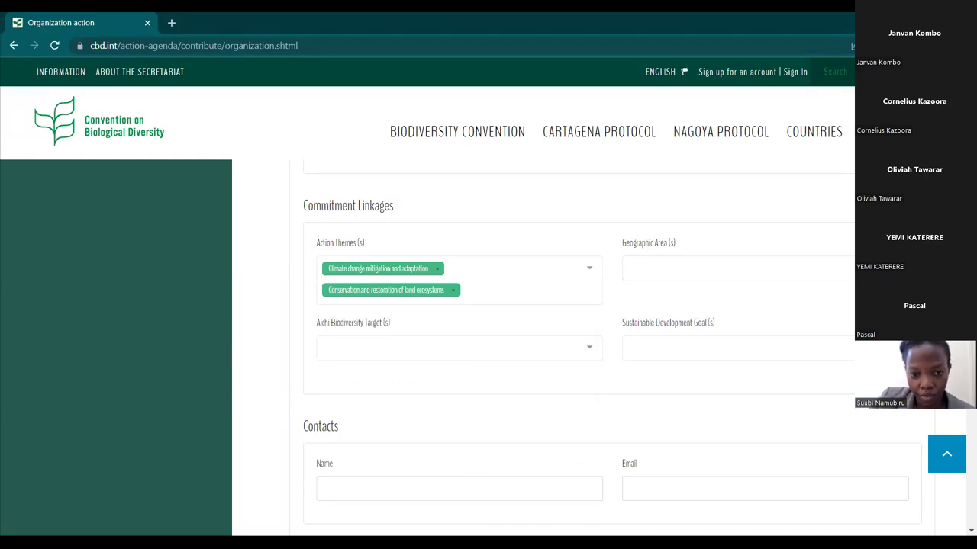
pyautogui.click(589, 268)
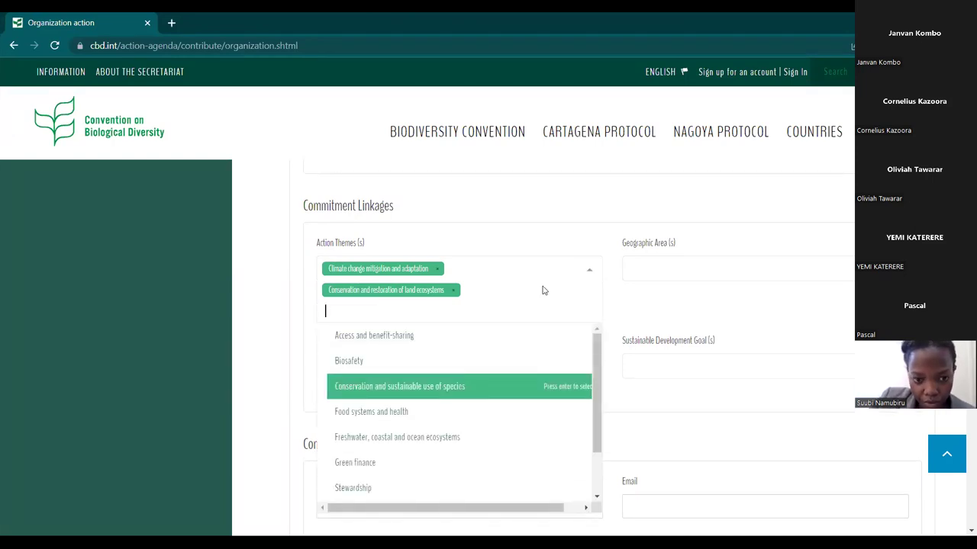
pyautogui.click(446, 462)
pyautogui.click(728, 270)
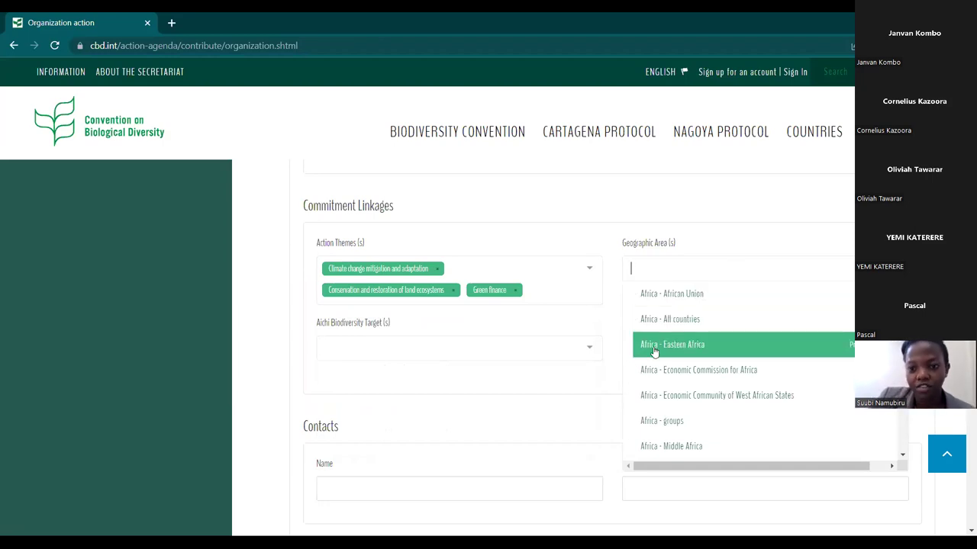
# Set geographic area to Africa - Eastern Africa and add Aichi targets 11. Protected areas and 20. Resource mobilization.
pyautogui.click(654, 350)
pyautogui.scroll(-2, 509, 309)
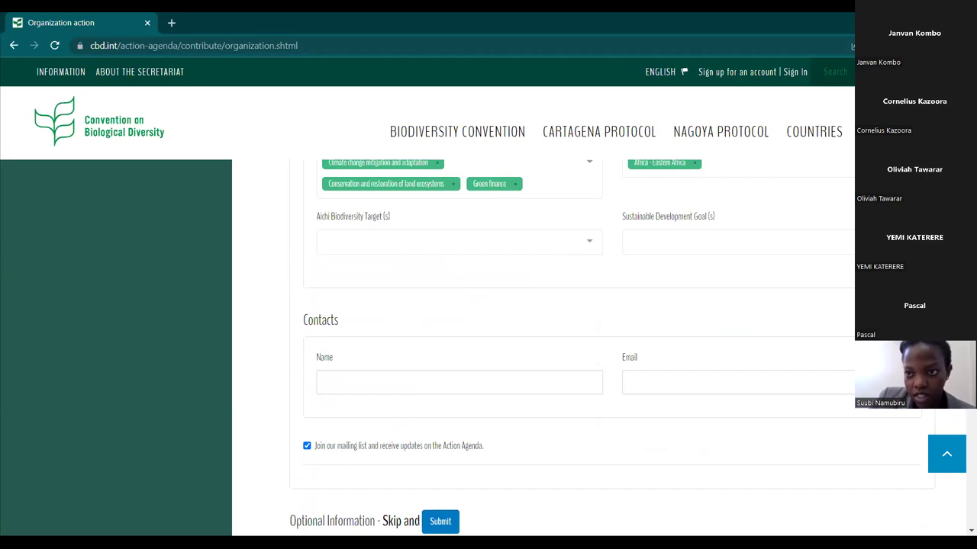
pyautogui.click(590, 244)
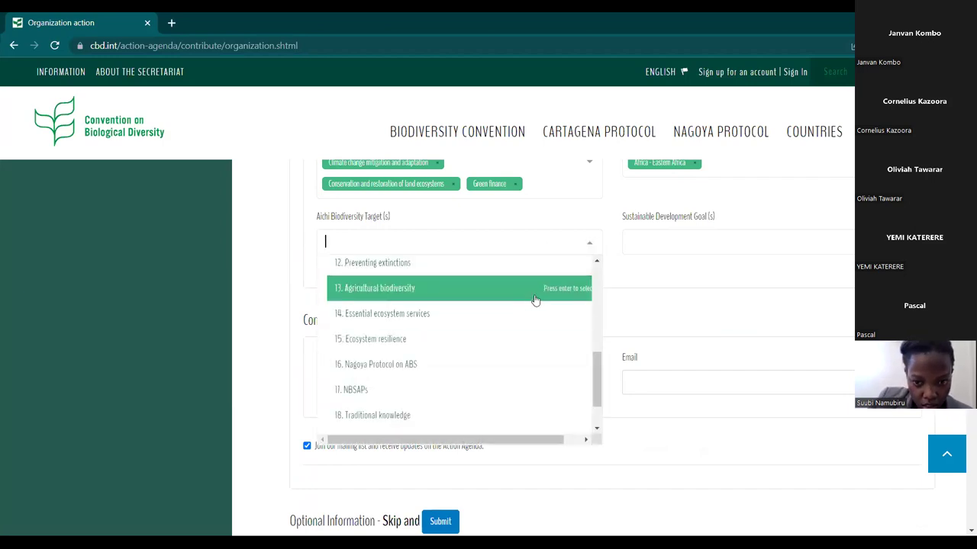
pyautogui.scroll(4, 532, 298)
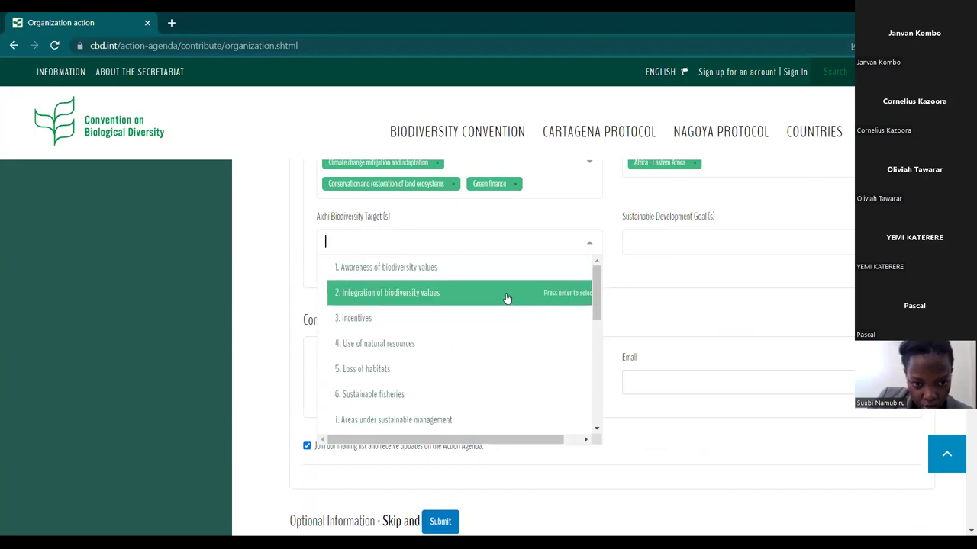
pyautogui.scroll(1, 507, 298)
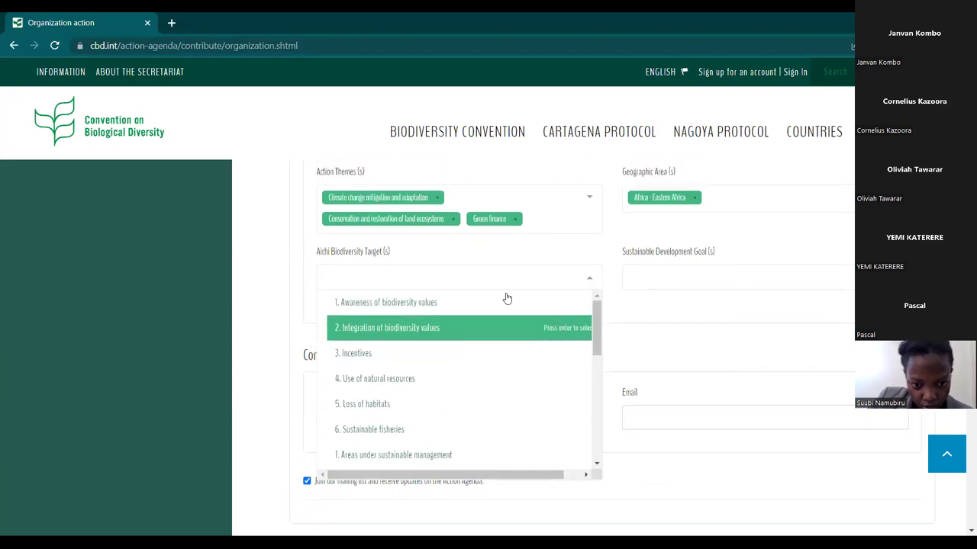
pyautogui.click(451, 455)
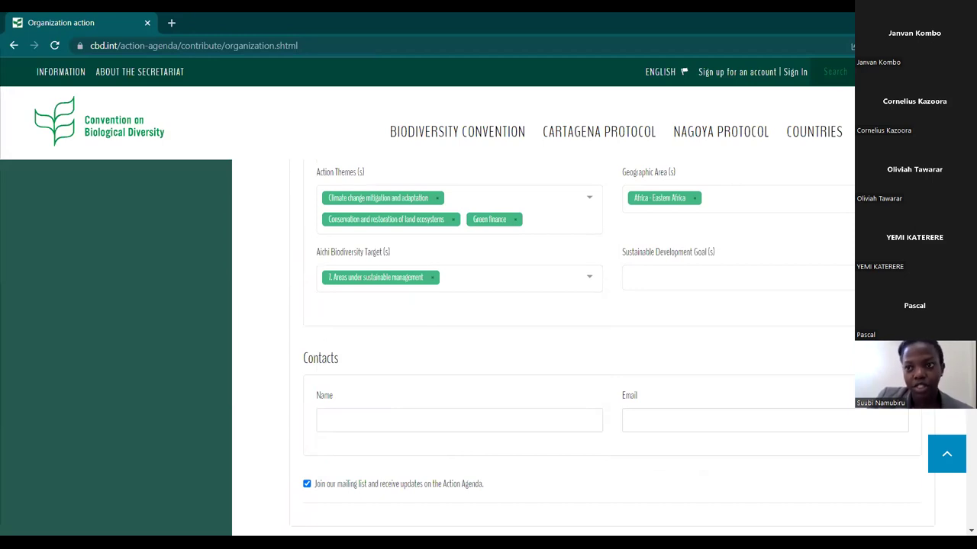
pyautogui.click(601, 290)
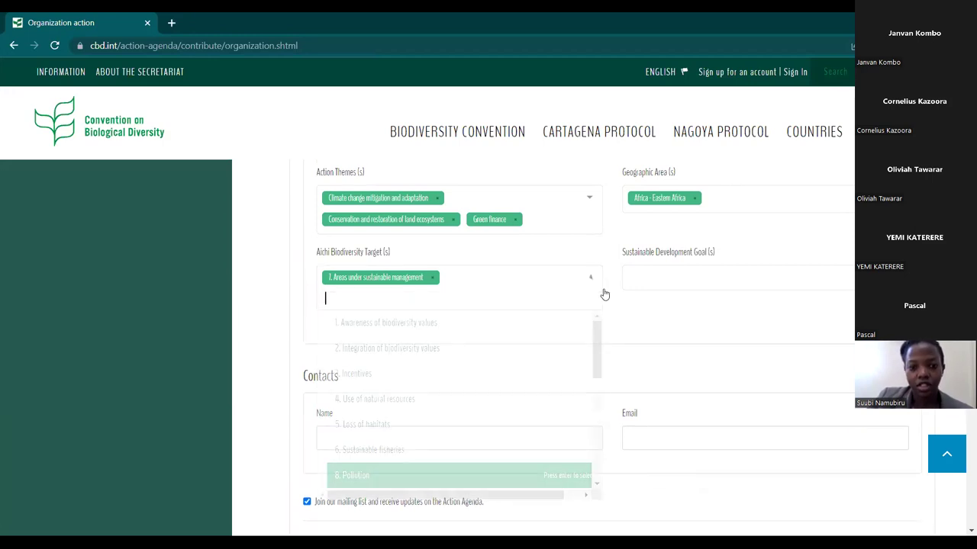
pyautogui.scroll(-2, 405, 389)
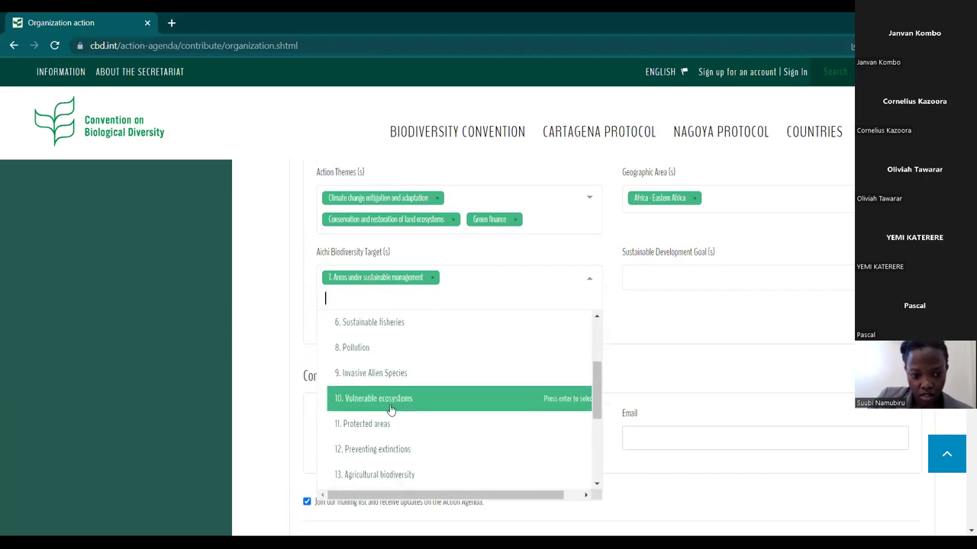
pyautogui.click(393, 420)
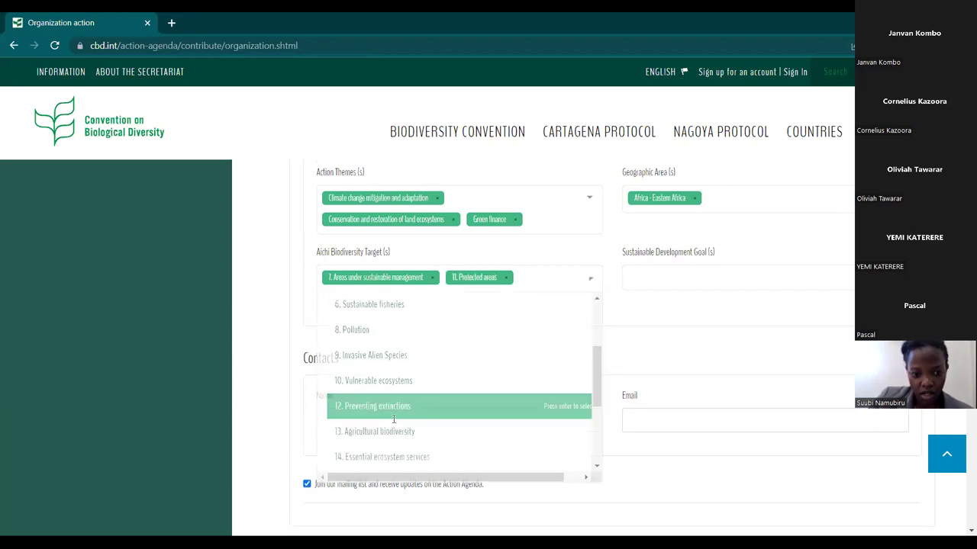
pyautogui.click(595, 281)
pyautogui.scroll(-3, 490, 389)
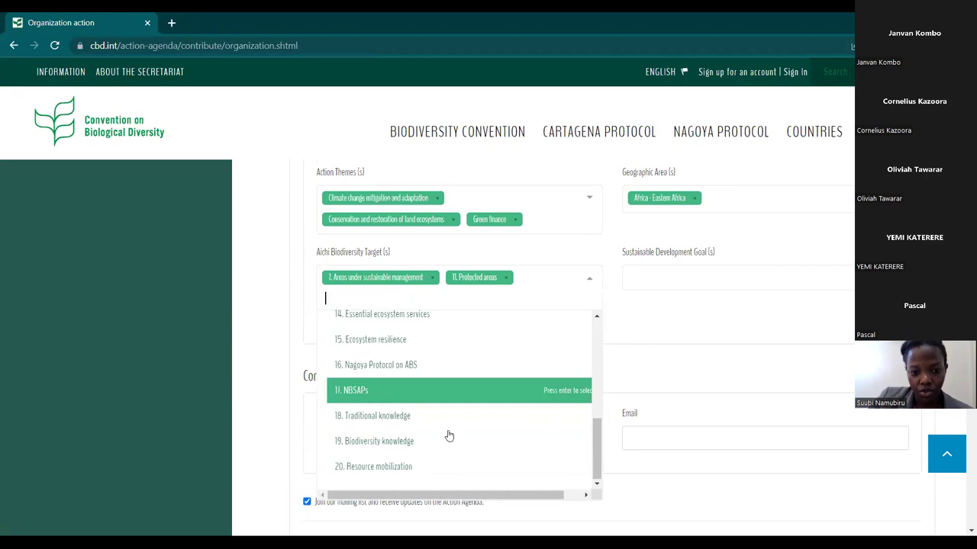
pyautogui.click(416, 466)
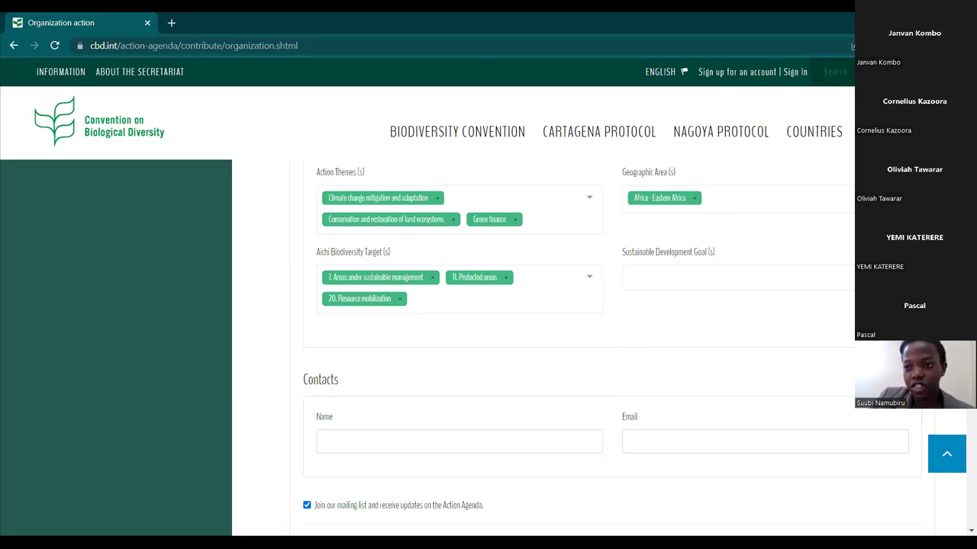
# Add Sustainable Development Goals 13. Climate Action and 15. Life on Land.
pyautogui.click(677, 276)
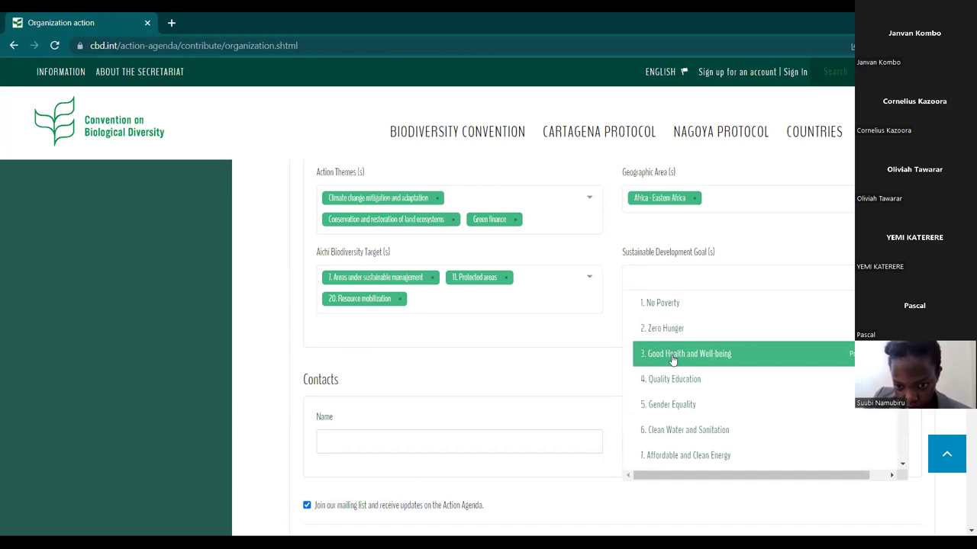
pyautogui.scroll(-5, 673, 360)
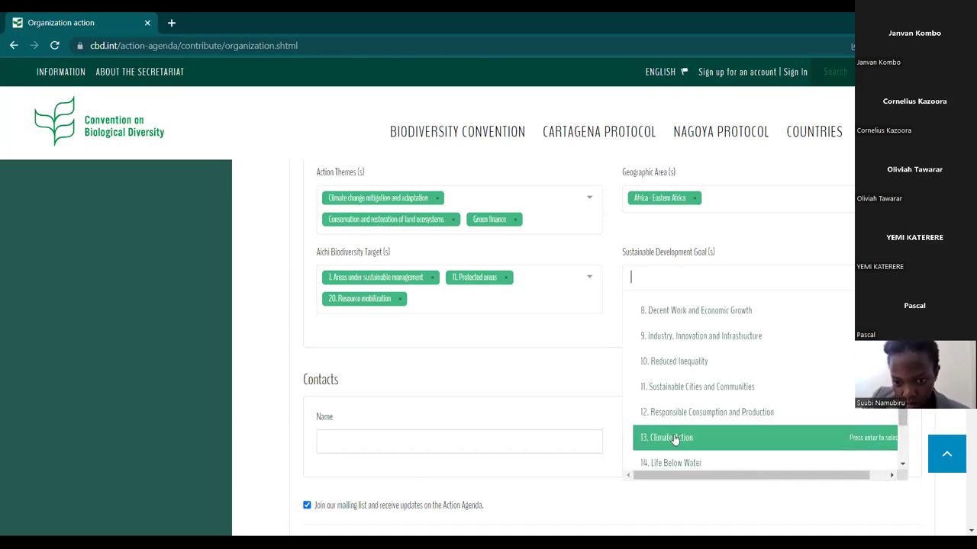
pyautogui.click(670, 438)
pyautogui.click(725, 282)
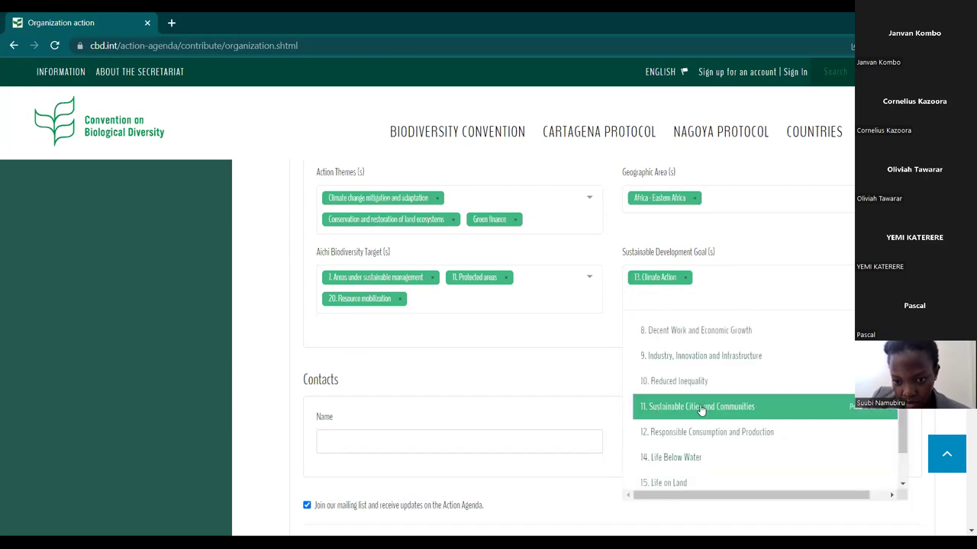
pyautogui.scroll(-1, 699, 405)
pyautogui.click(675, 430)
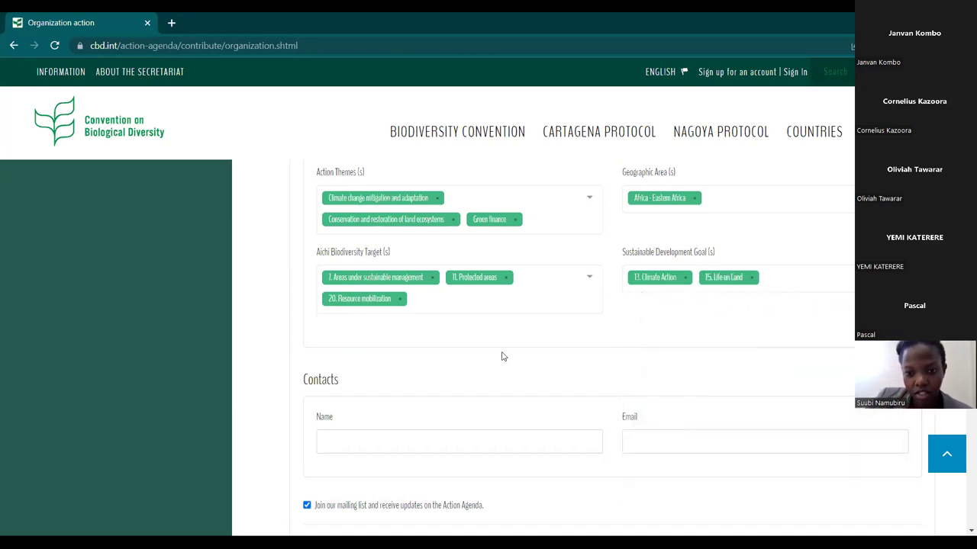
pyautogui.scroll(-1, 500, 355)
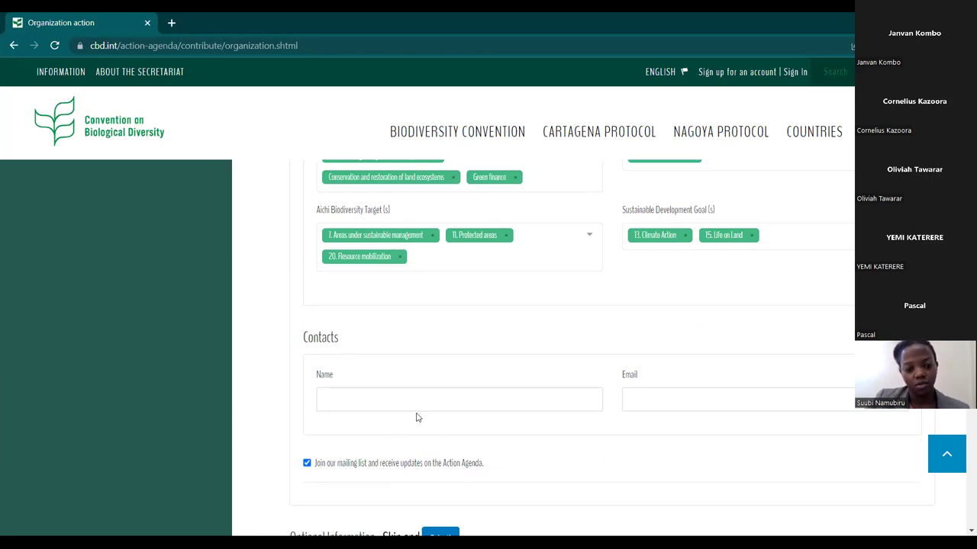
# Enter the contact person's full name in the Contacts Name field.
pyautogui.scroll(-1, 470, 444)
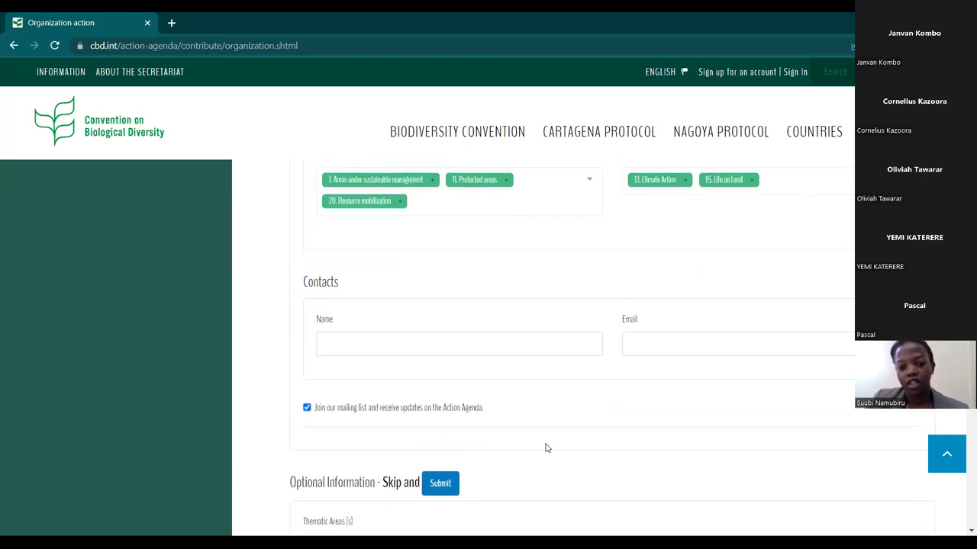
pyautogui.scroll(-1, 545, 448)
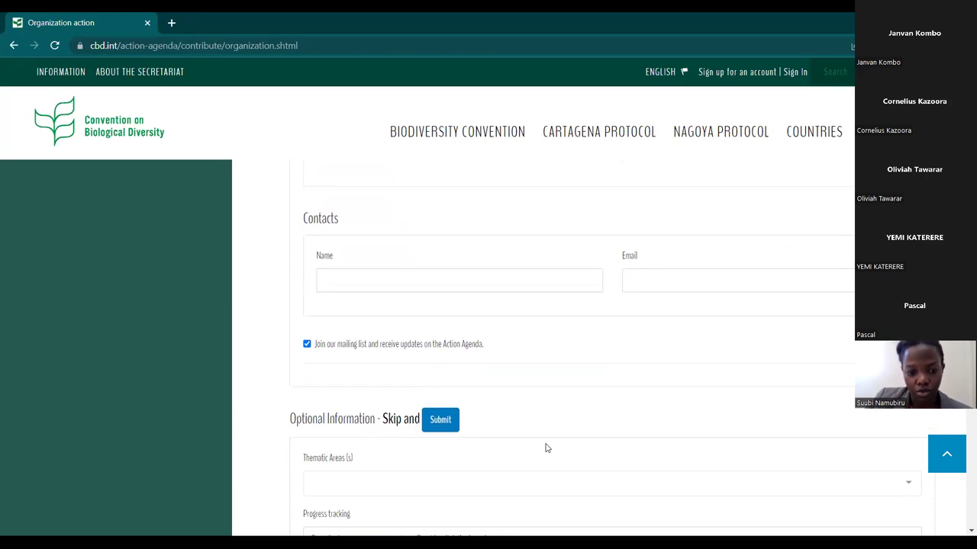
pyautogui.scroll(-3, 546, 365)
pyautogui.scroll(2, 545, 364)
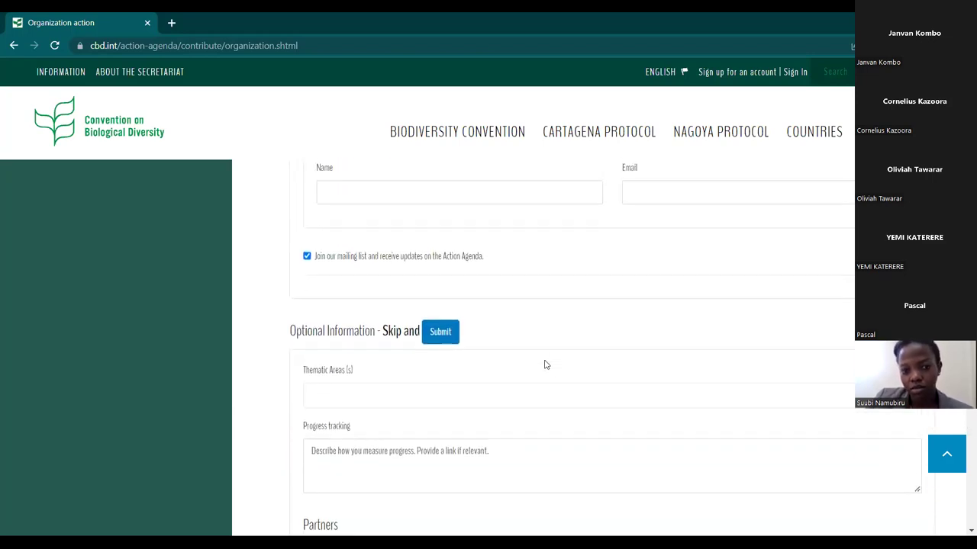
pyautogui.scroll(2, 545, 365)
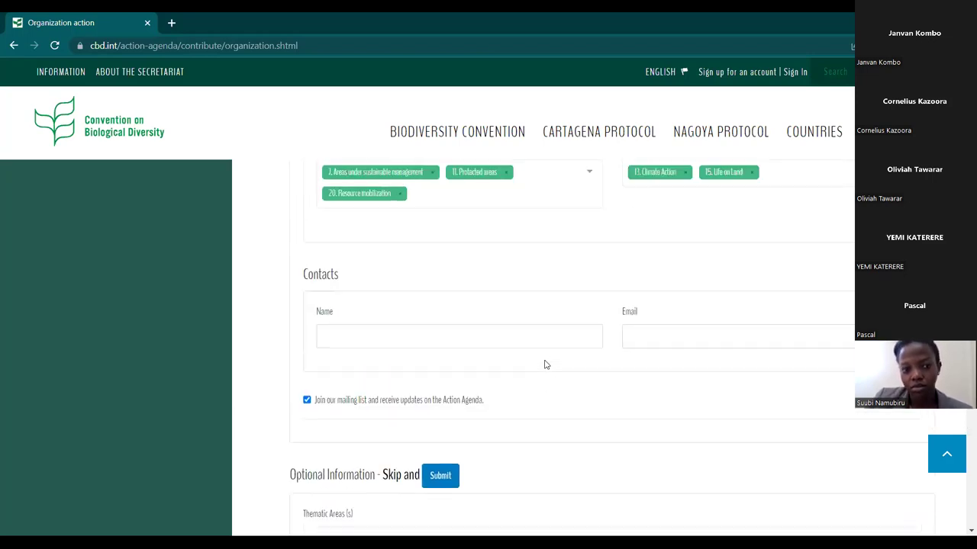
pyautogui.click(425, 345)
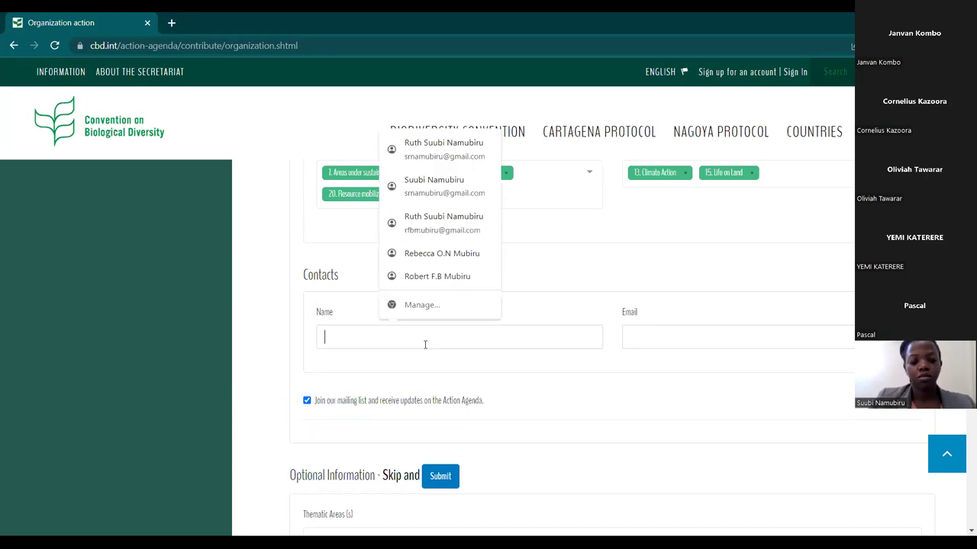
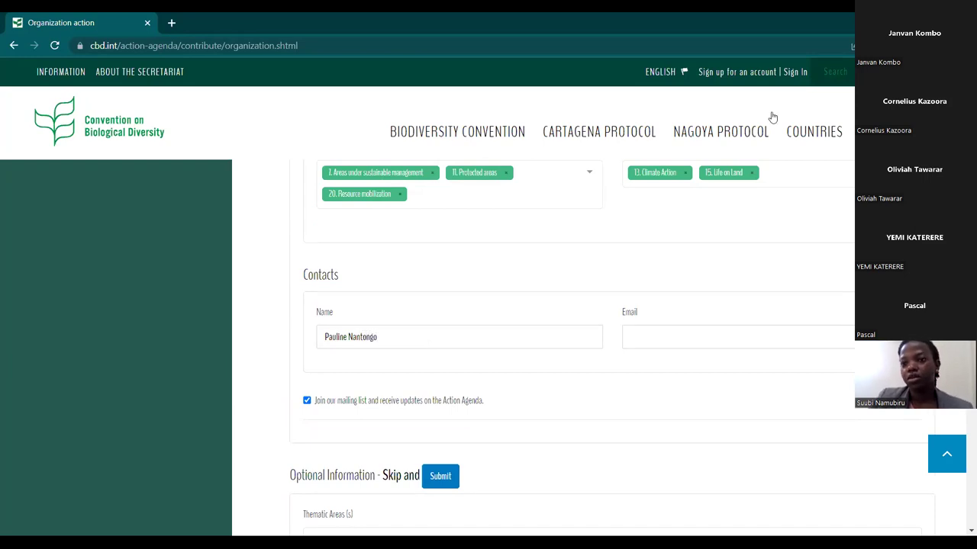
# Enter the contact's ecotrust.or.ug e-mail address in the Email field.
pyautogui.scroll(-1, 633, 313)
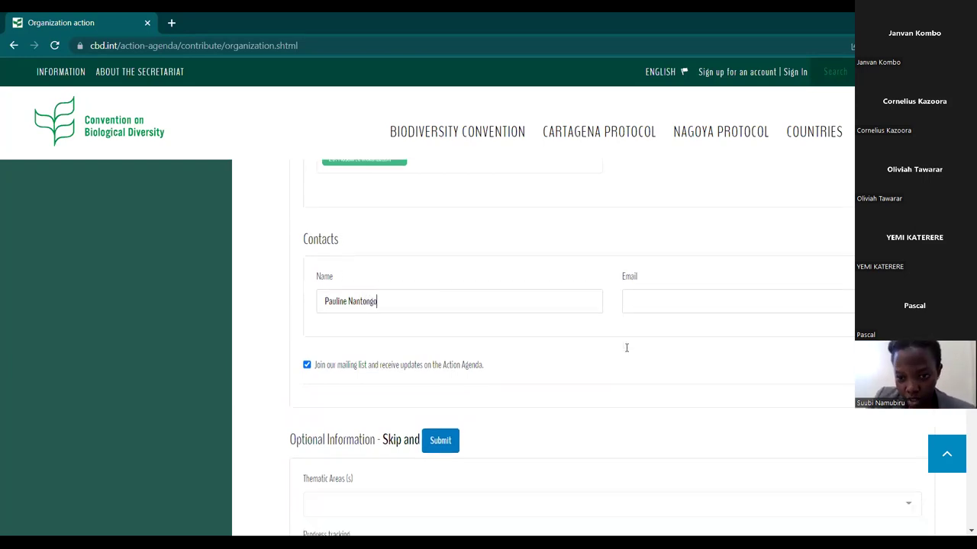
pyautogui.click(646, 261)
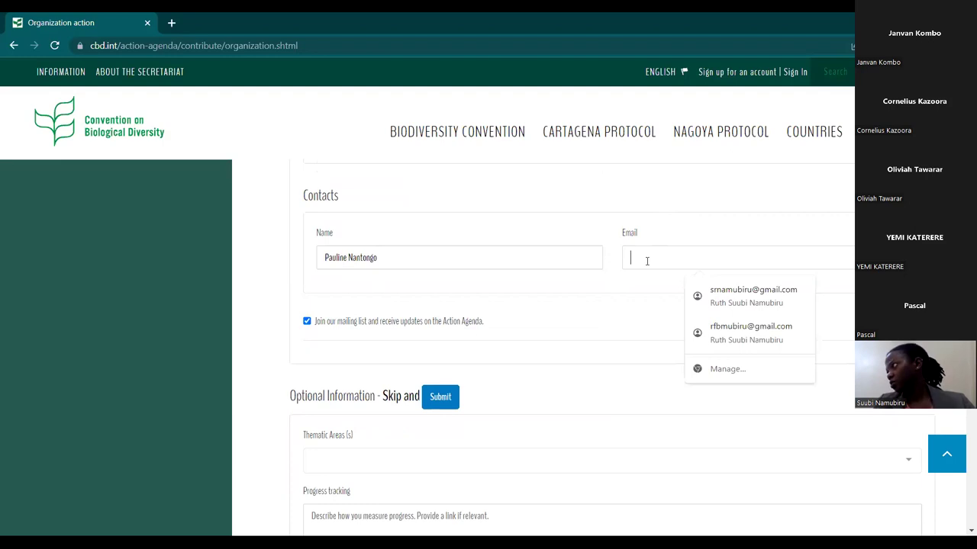
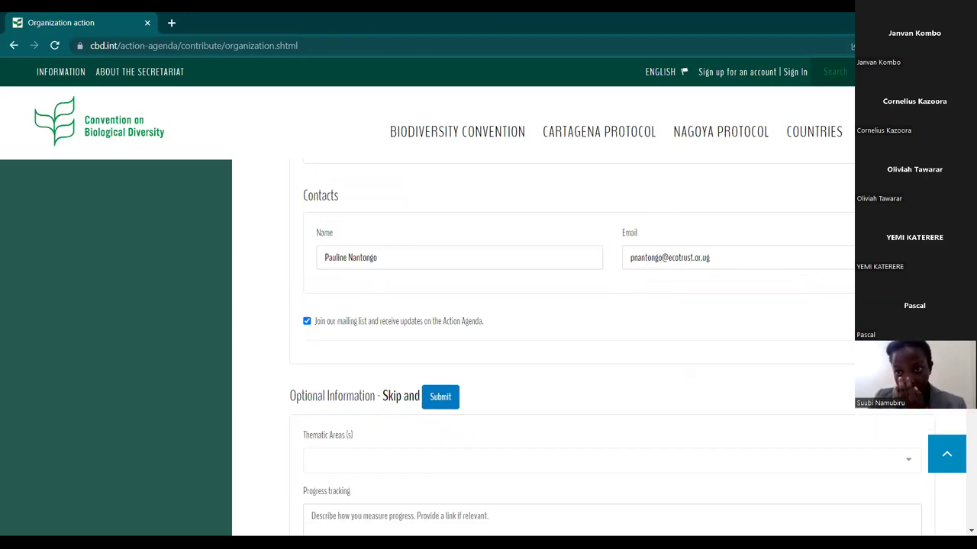
pyautogui.scroll(-2, 680, 327)
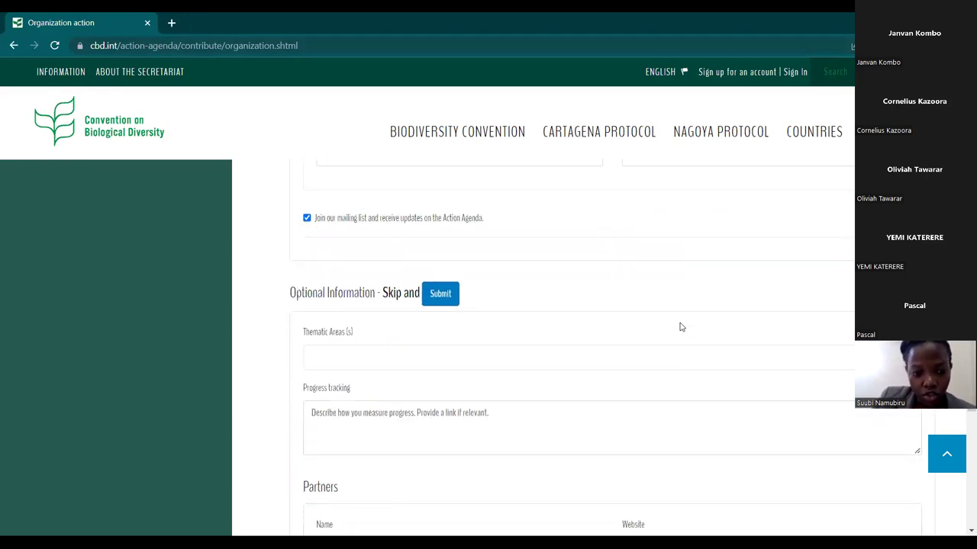
# Restore the browser from full screen to a smaller window and review the reflowed form.
pyautogui.doubleClick(825, 32)
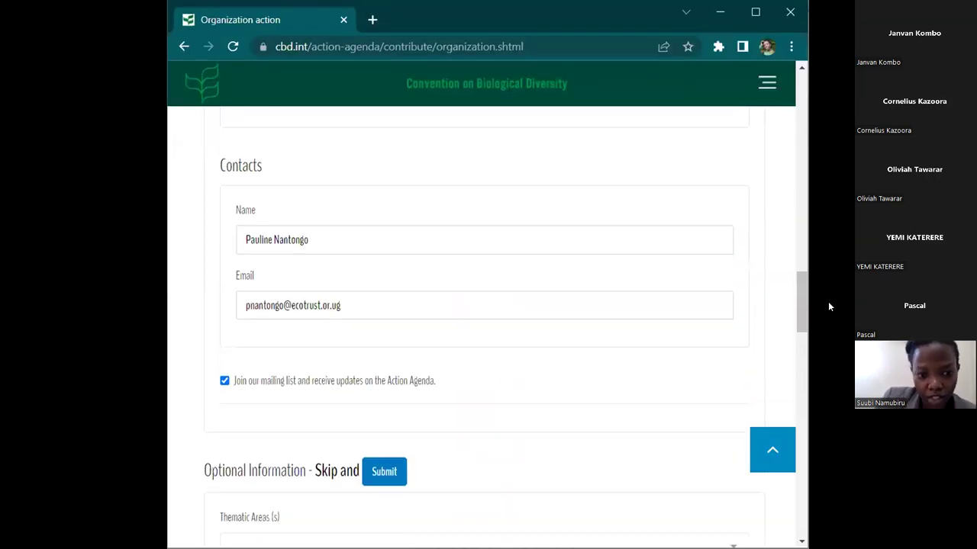
pyautogui.scroll(-5, 828, 302)
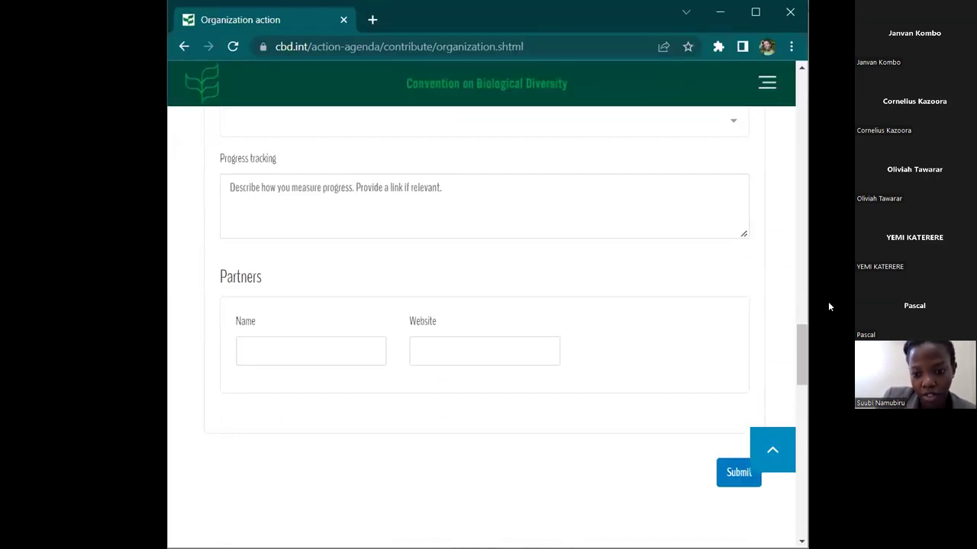
pyautogui.scroll(2, 600, 269)
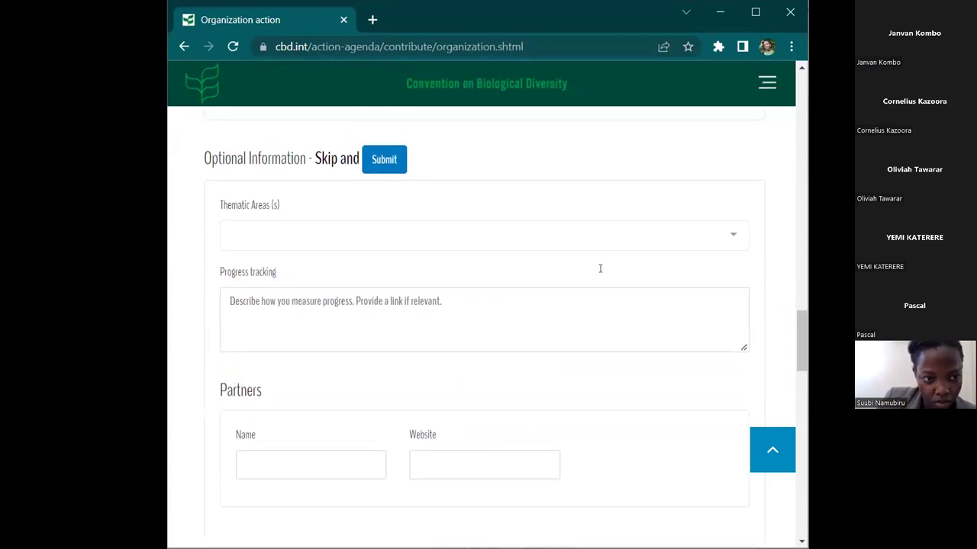
pyautogui.scroll(3, 599, 268)
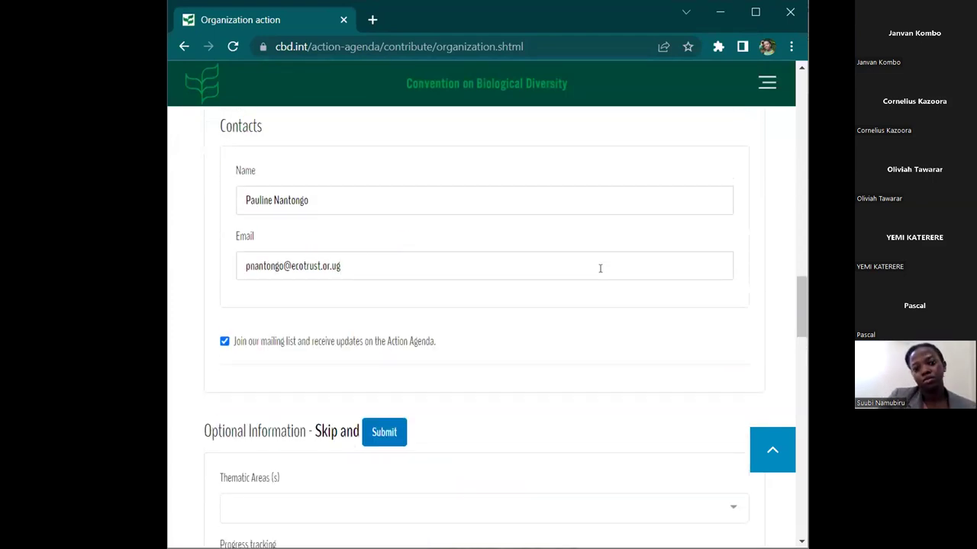
pyautogui.scroll(1, 600, 268)
pyautogui.scroll(2, 600, 268)
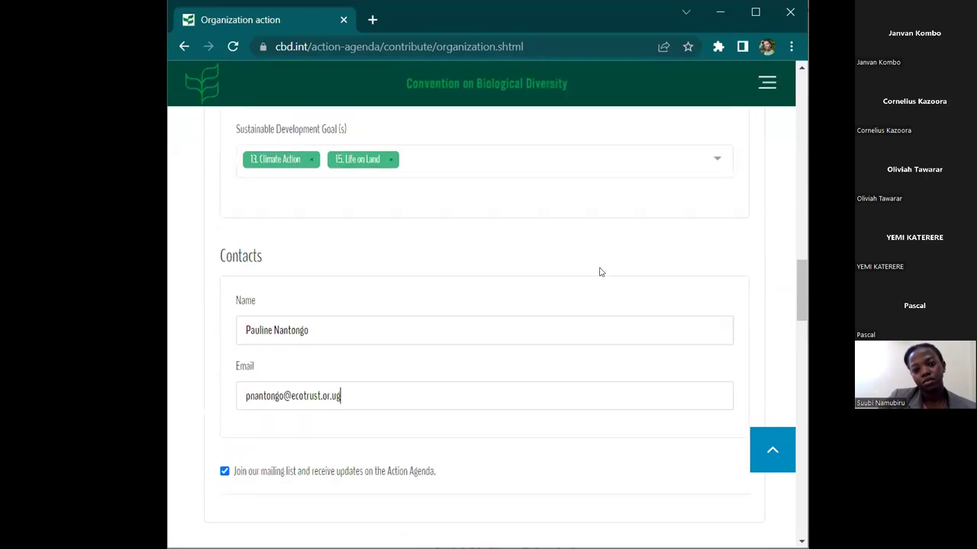
pyautogui.scroll(1, 600, 272)
pyautogui.scroll(-2, 599, 272)
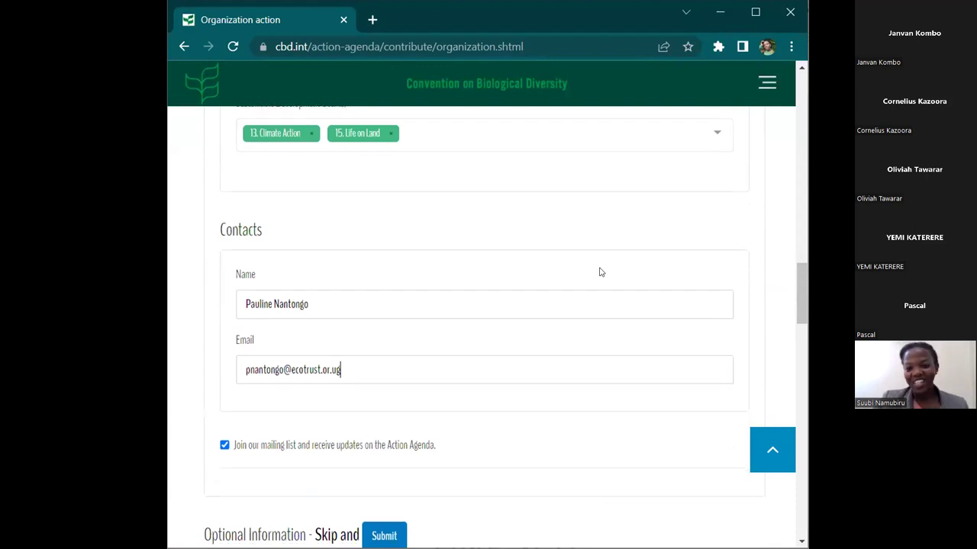
pyautogui.scroll(-1, 483, 366)
pyautogui.scroll(-2, 482, 368)
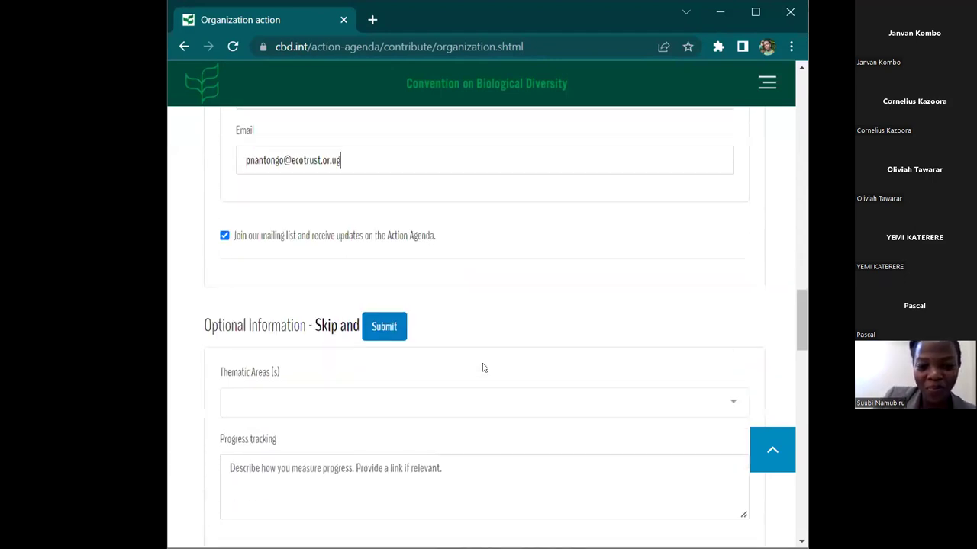